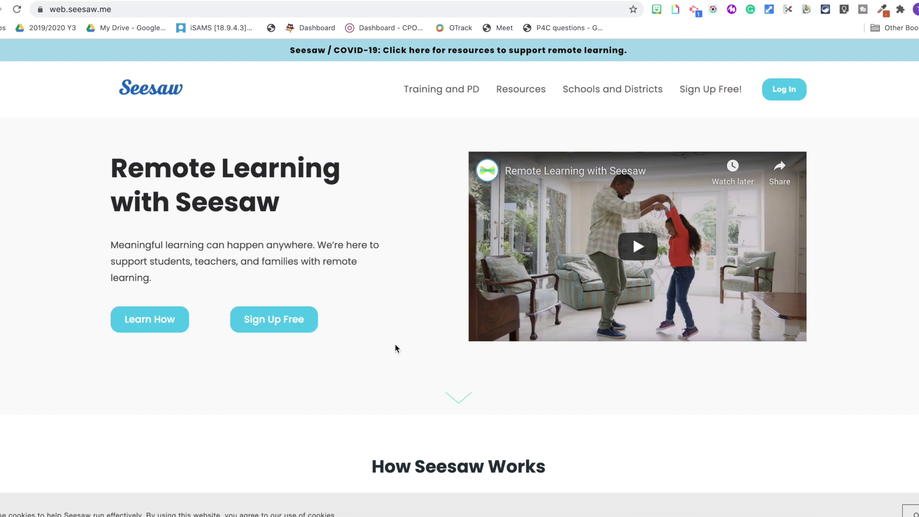
- Go to the Example YouTube Class and open the Activity Library's My Library to assign an activity
scroll(395, 343, "down", 7)
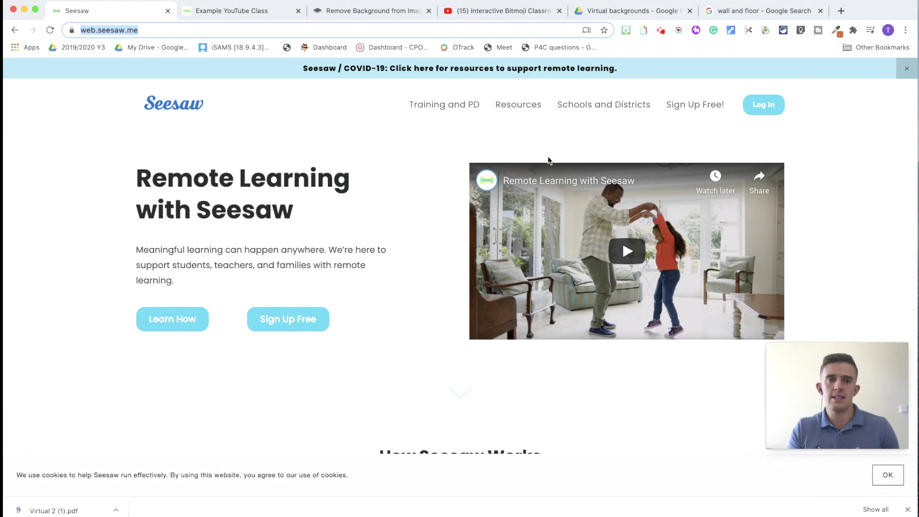
left_click(224, 10)
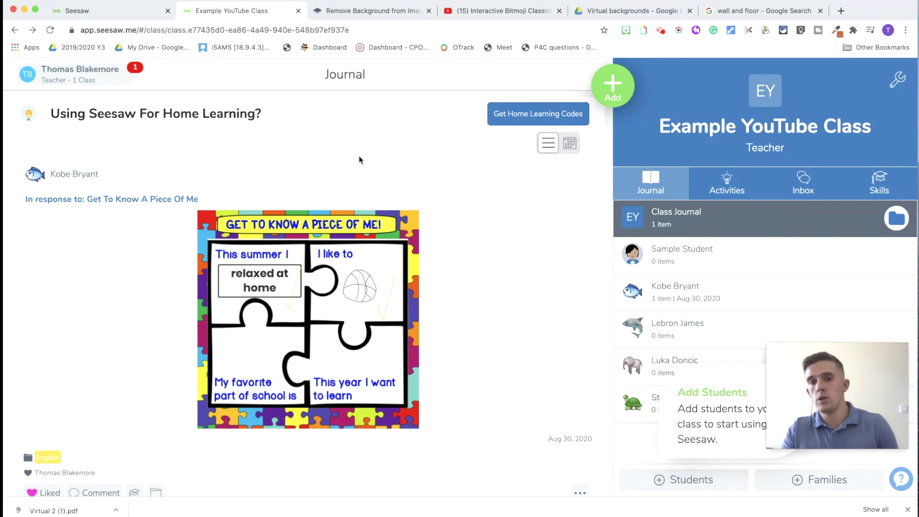
left_click(605, 89)
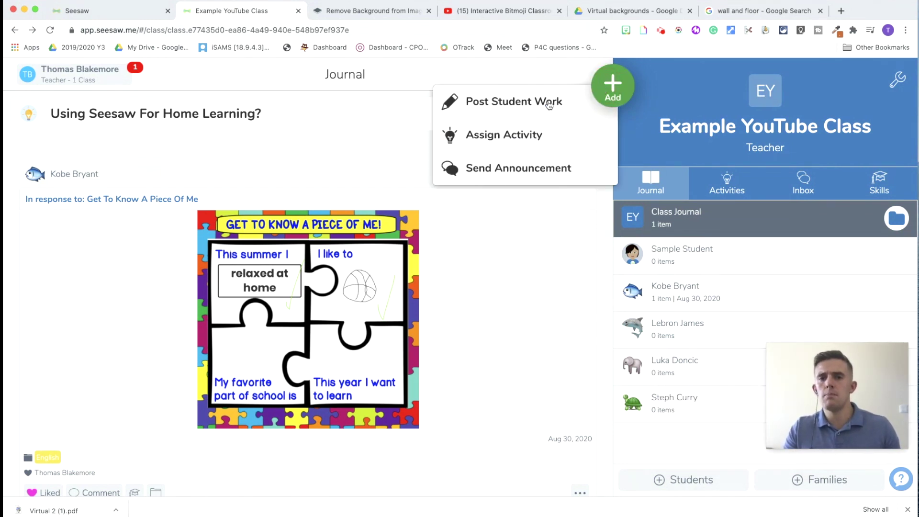
left_click(526, 138)
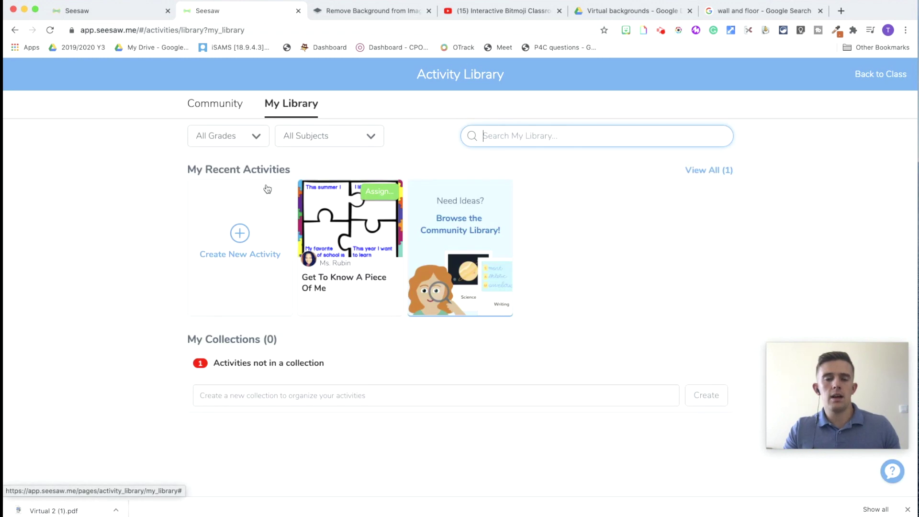
- Create a new activity named 'Bitmoji Classroom'
left_click(240, 233)
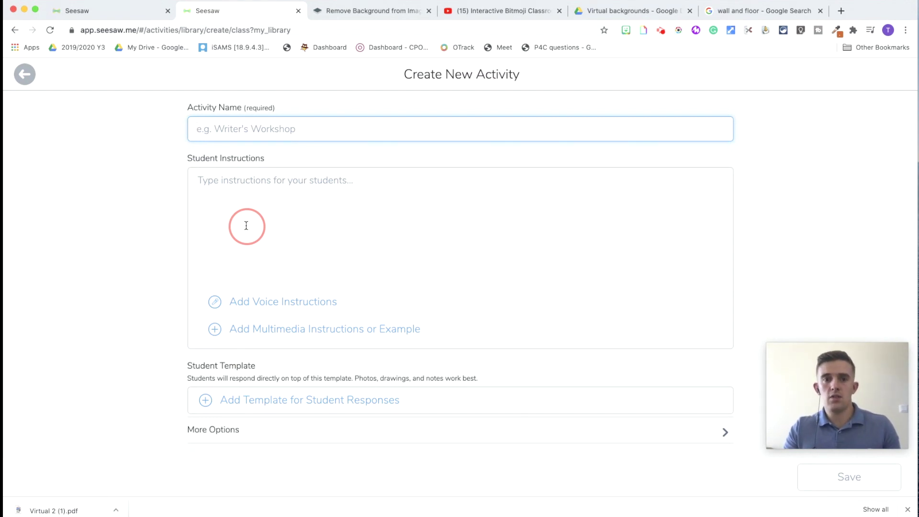
left_click(261, 136)
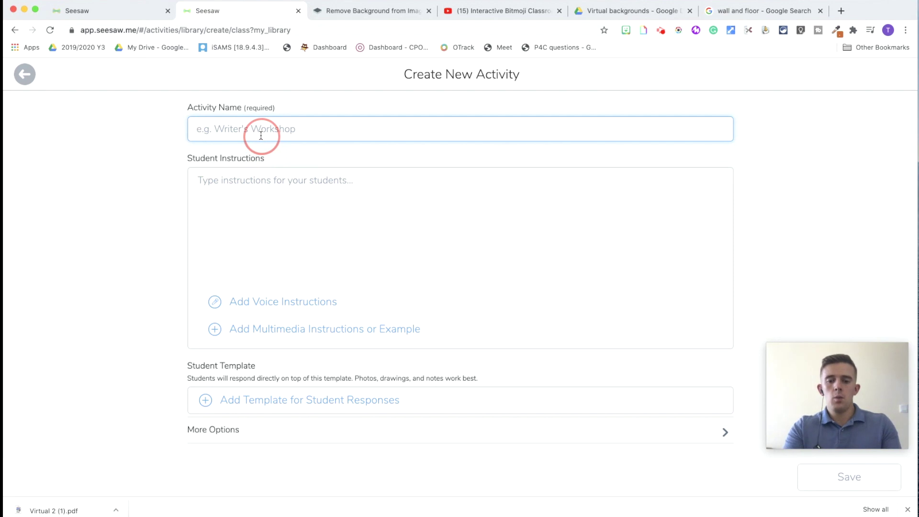
type("Bitmo")
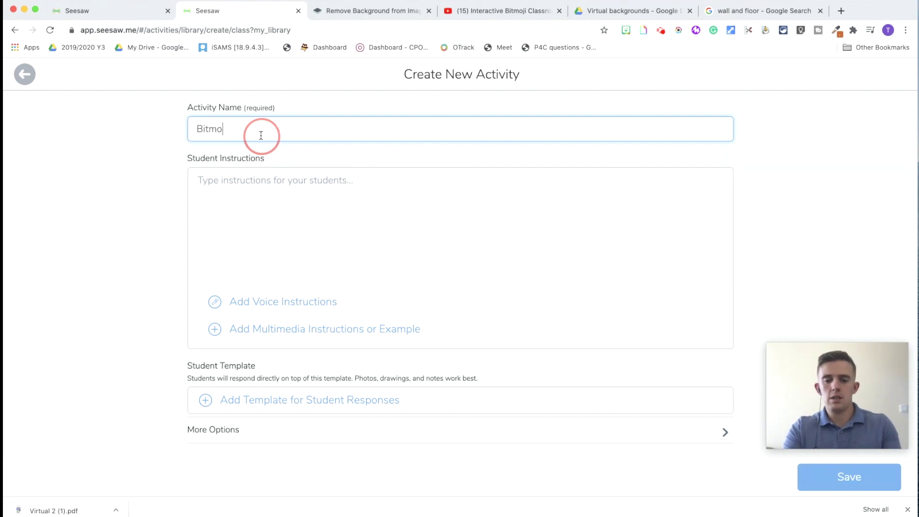
type("ji Classroom")
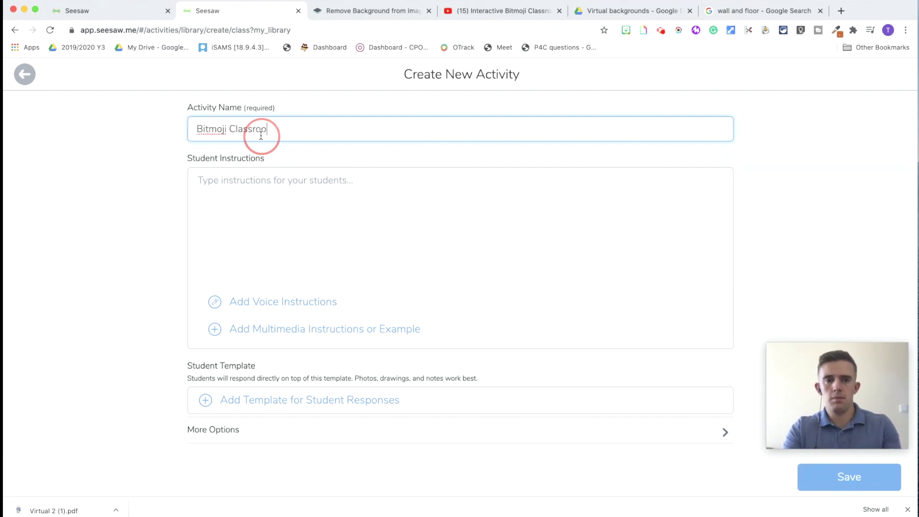
- Bring up the Attach Item options for the activity's multimedia instructions
left_click(231, 188)
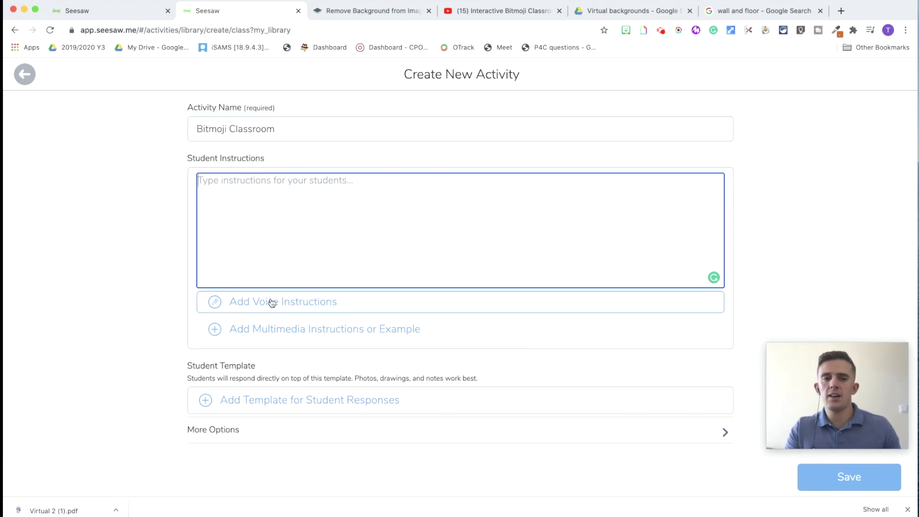
left_click(266, 333)
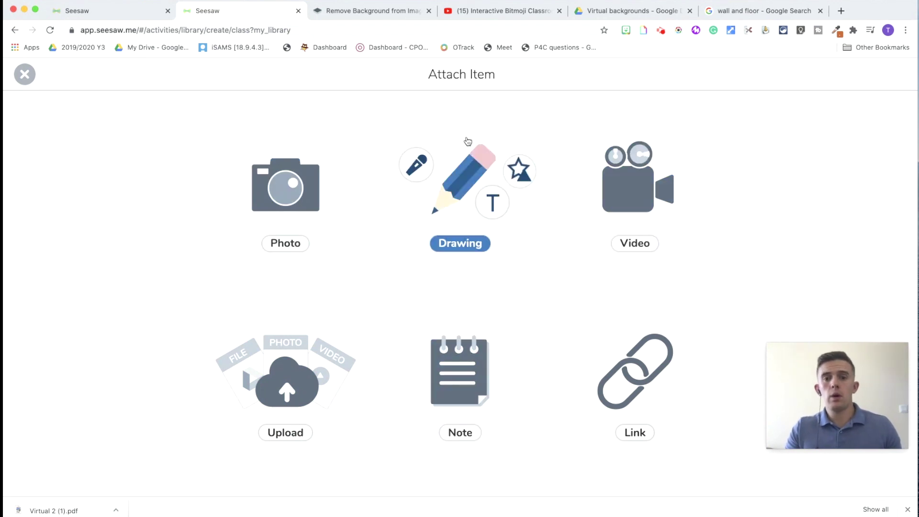
left_click(25, 75)
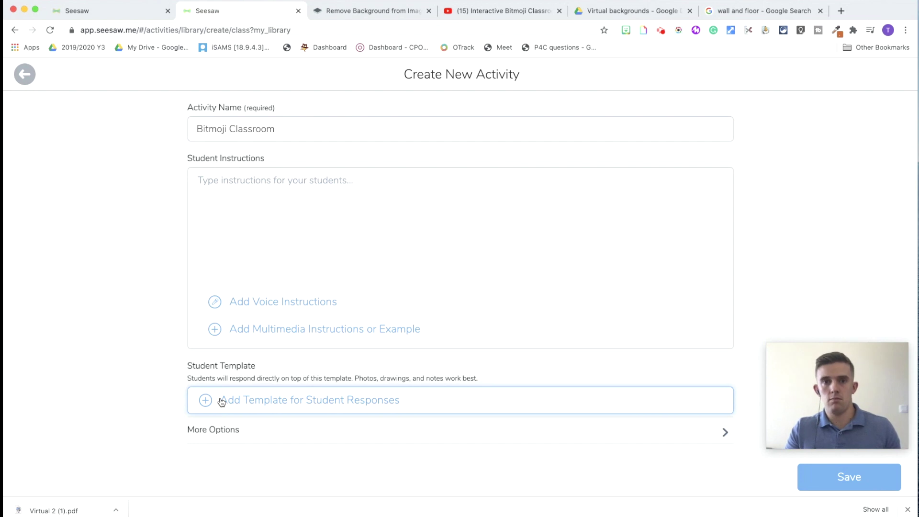
left_click(225, 333)
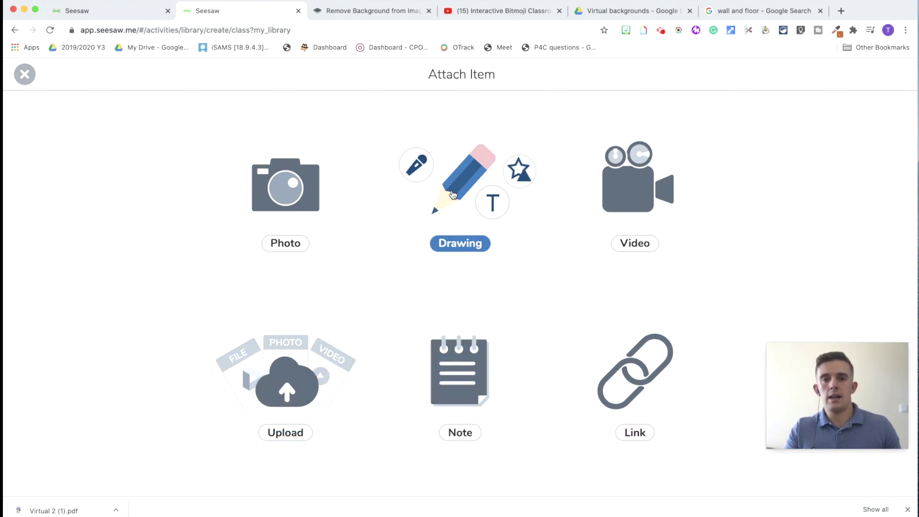
- Choose Drawing as the instructions example, opening a blank canvas page
left_click(452, 194)
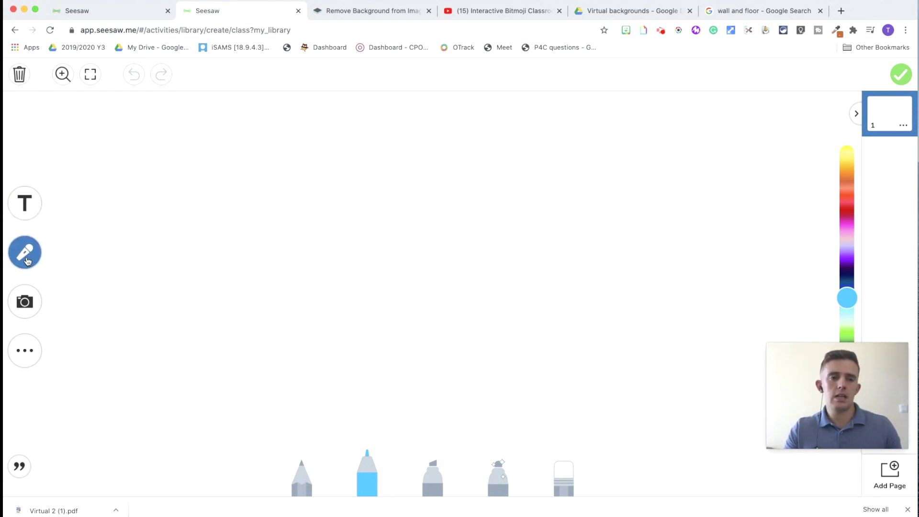
left_click(25, 350)
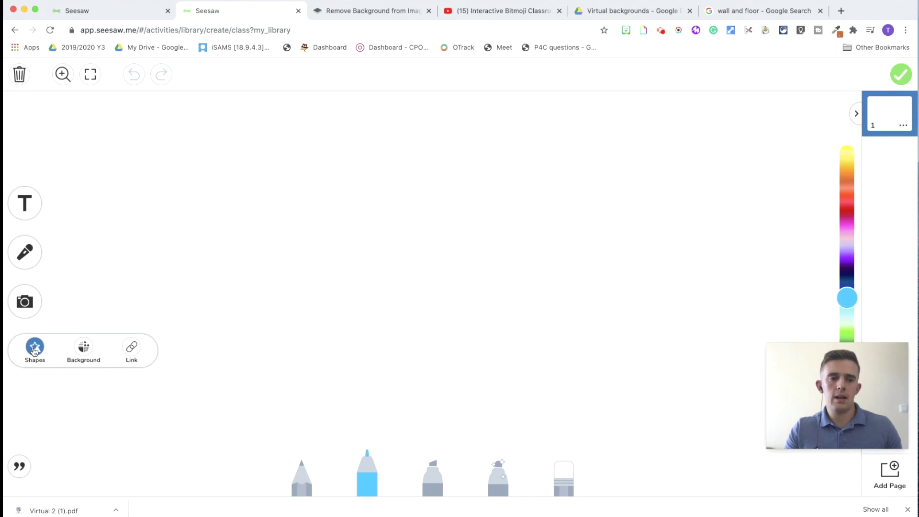
left_click(20, 470)
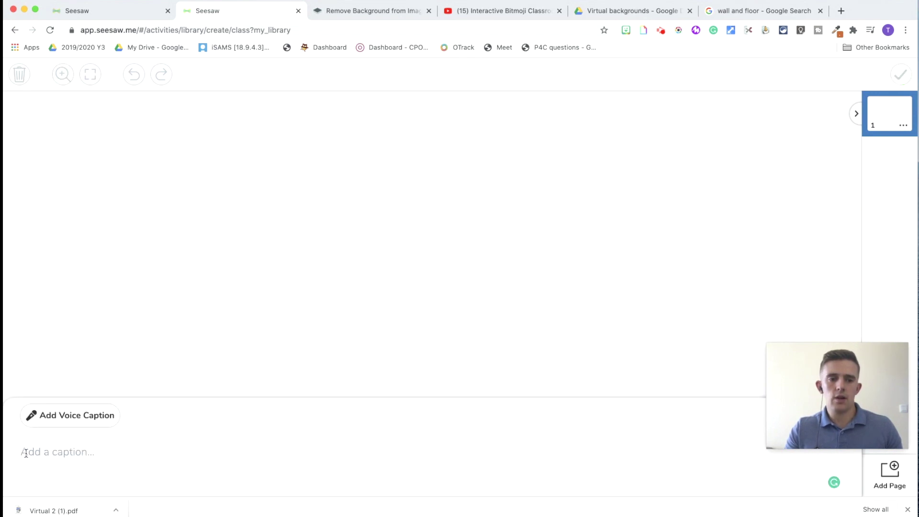
left_click(85, 382)
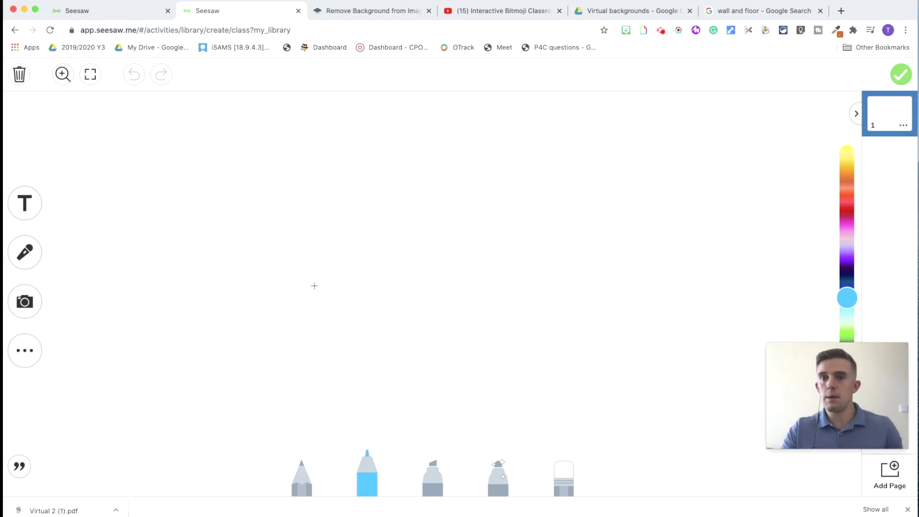
- Look through the remove.bg, Interactive Bitmoji Classroom video and Virtual backgrounds Drive tabs
left_click(343, 15)
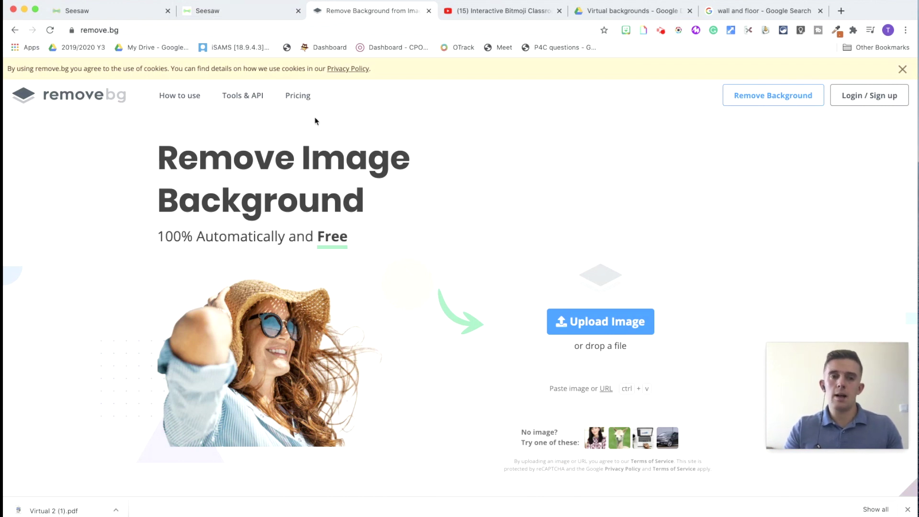
left_click(510, 10)
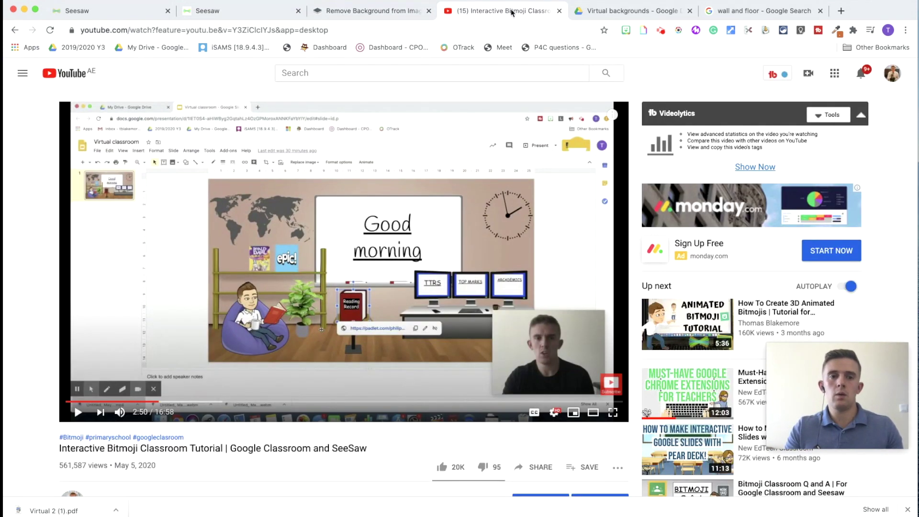
scroll(263, 297, "down", 4)
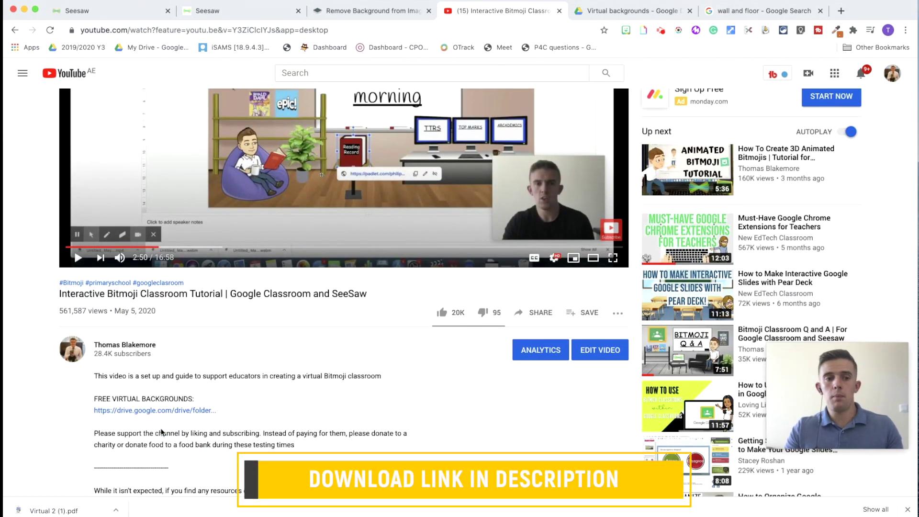
scroll(160, 428, "down", 3)
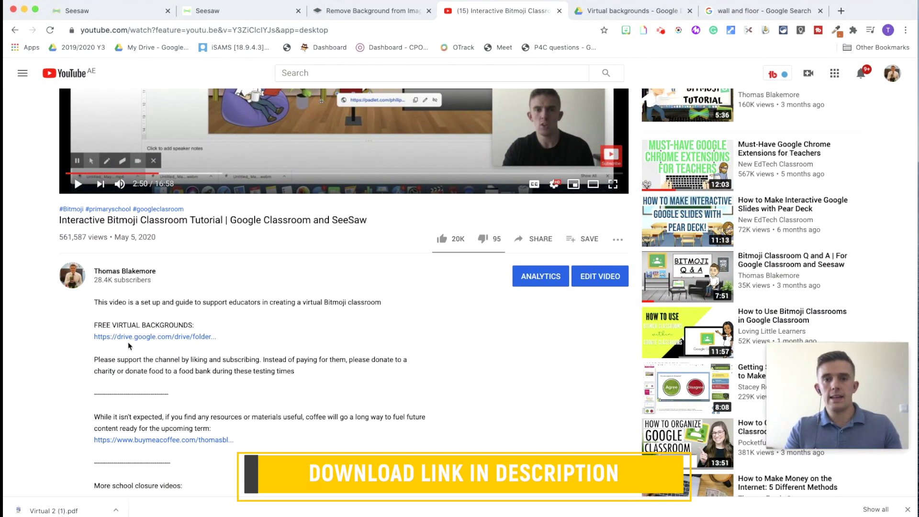
scroll(320, 317, "down", 1)
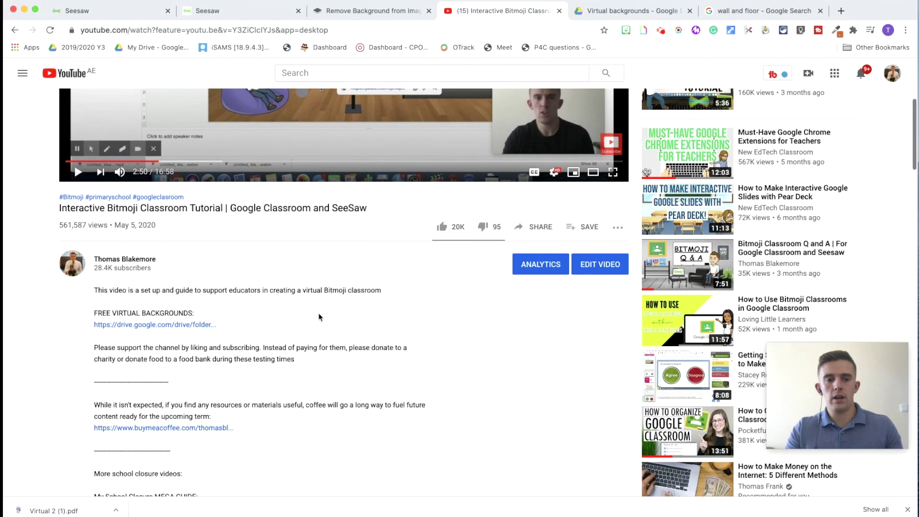
scroll(320, 318, "up", 2)
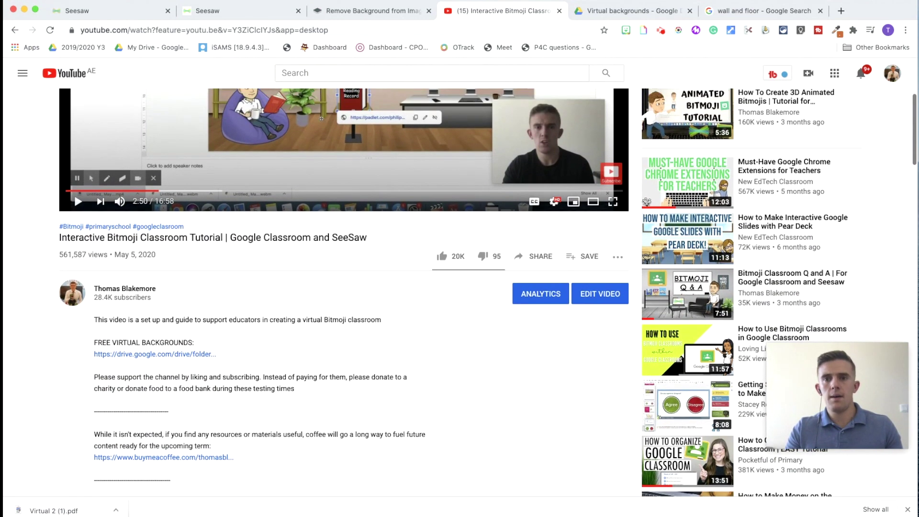
left_click(593, 14)
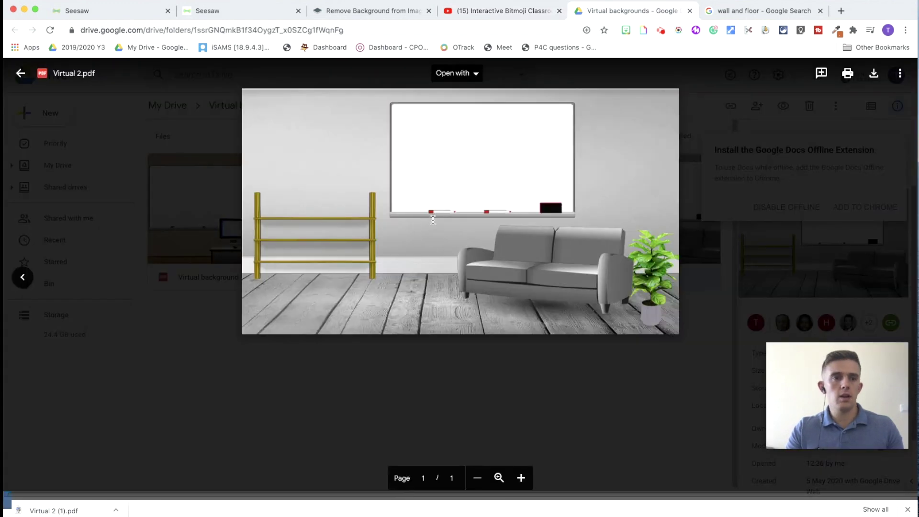
- From the wall and floor image results, drag the grey brick wall picture toward Seesaw
left_click(748, 13)
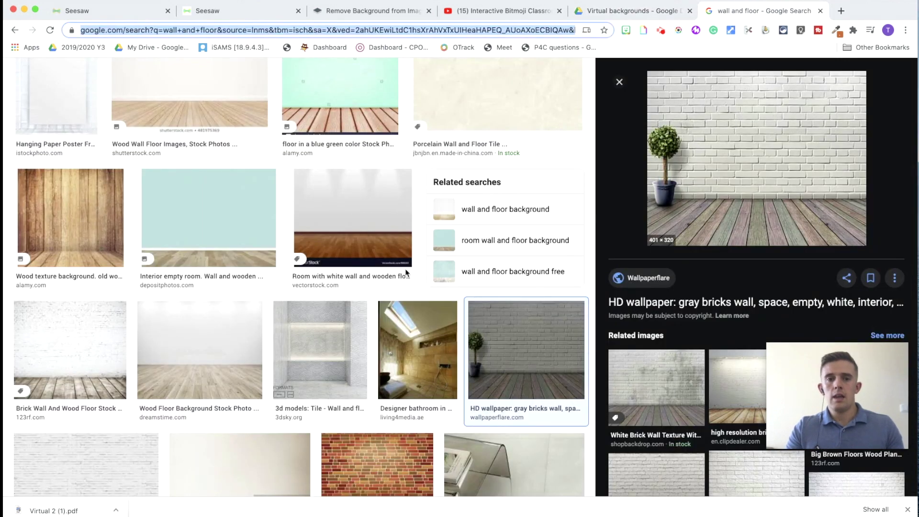
scroll(306, 273, "up", 3)
scroll(304, 284, "down", 8)
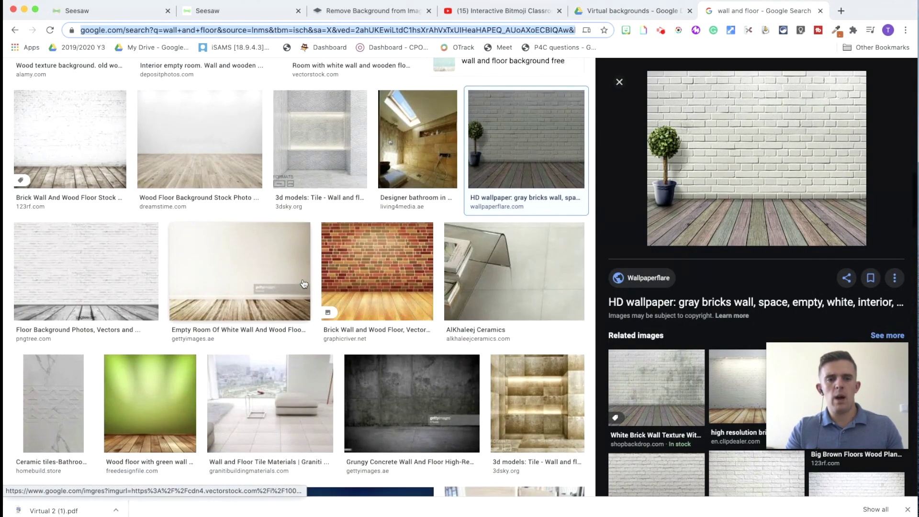
scroll(562, 214, "up", 3)
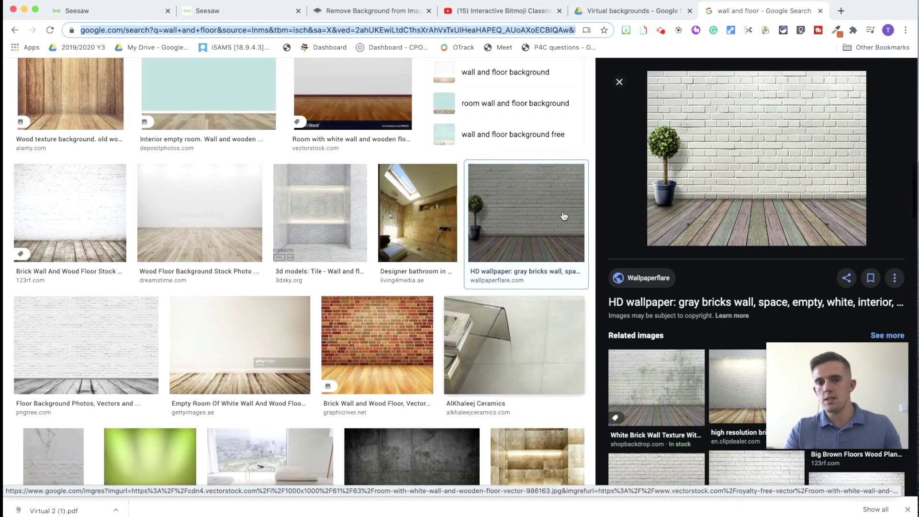
left_click_drag(564, 216, 381, 316)
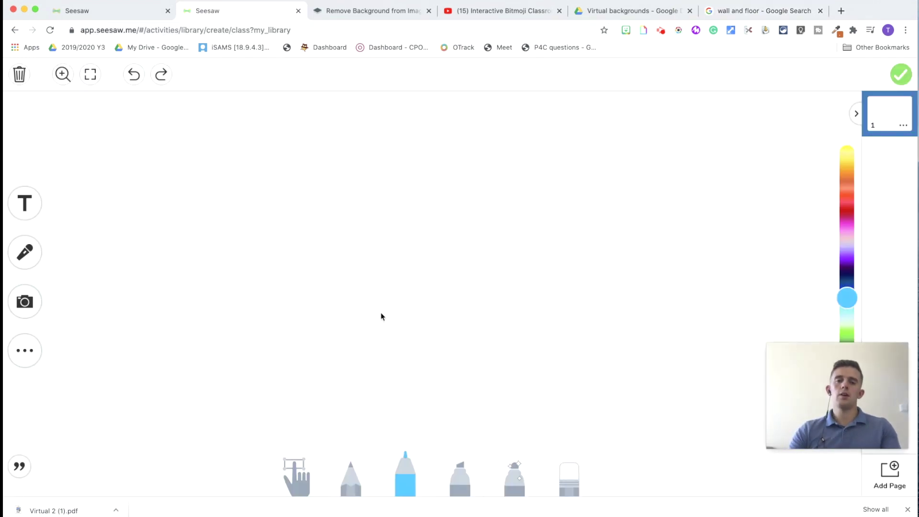
- Drop the brick wall and wooden floor image on the canvas and stretch it edge to edge
left_click_drag(381, 314, 380, 312)
left_click_drag(177, 296, 8, 269)
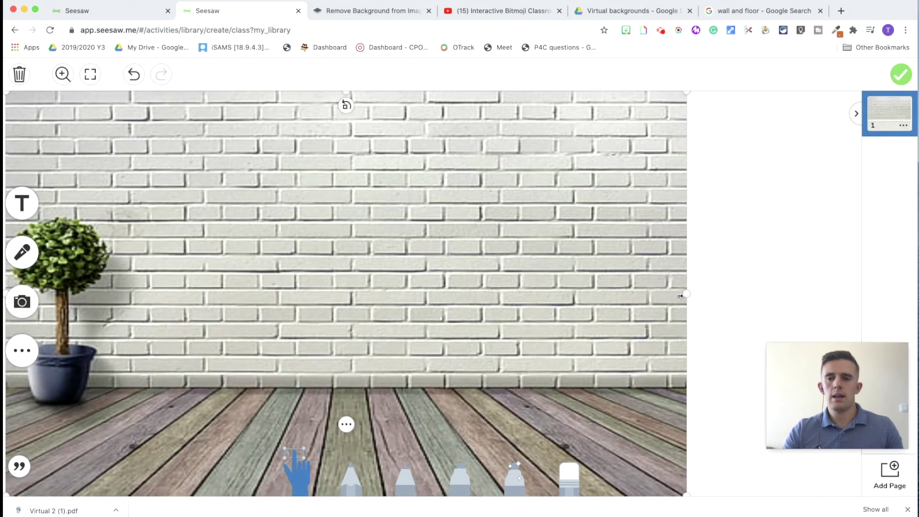
left_click_drag(686, 294, 870, 304)
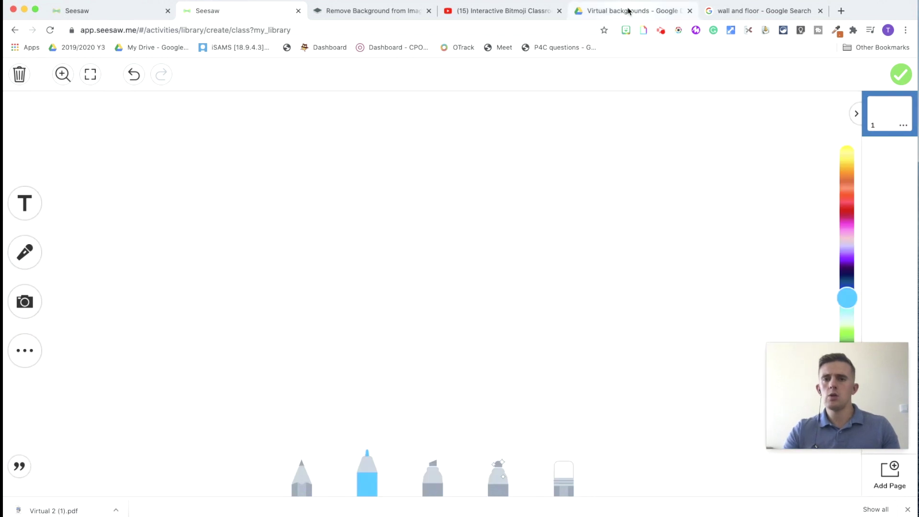
left_click(626, 10)
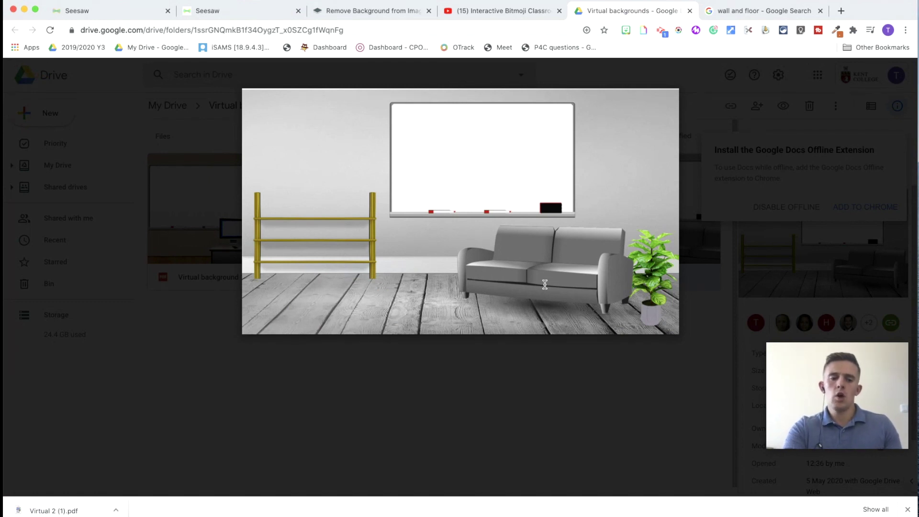
- Screenshot the Virtual 2.pdf classroom background and position it across the Seesaw canvas
key("super+shift+4")
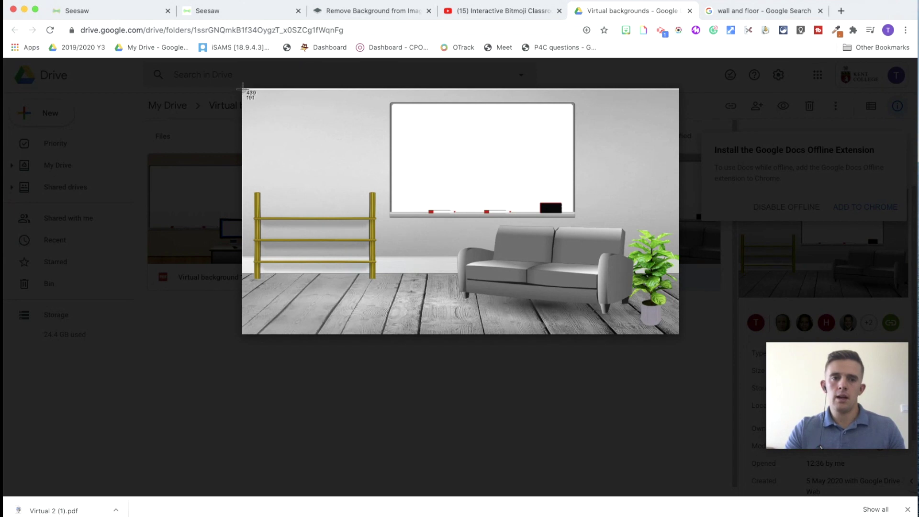
left_click_drag(243, 88, 678, 335)
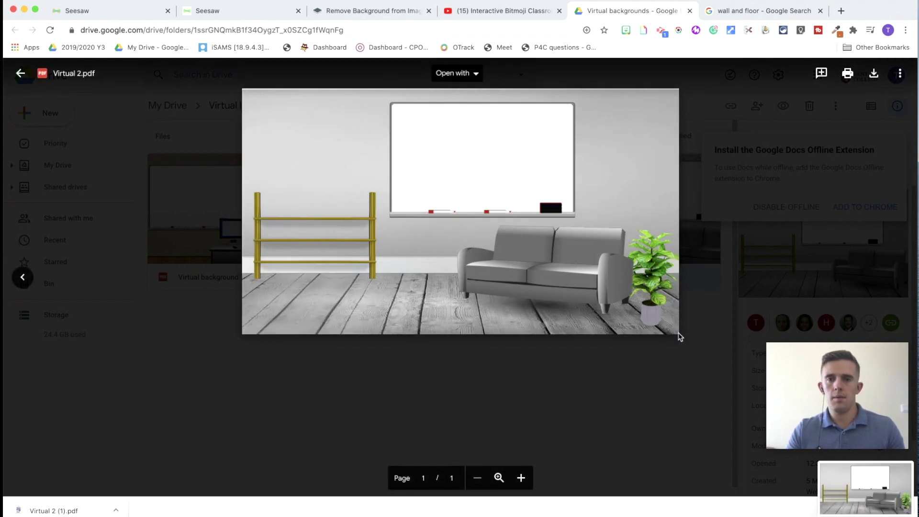
key("super+2")
left_click_drag(269, 343, 262, 342)
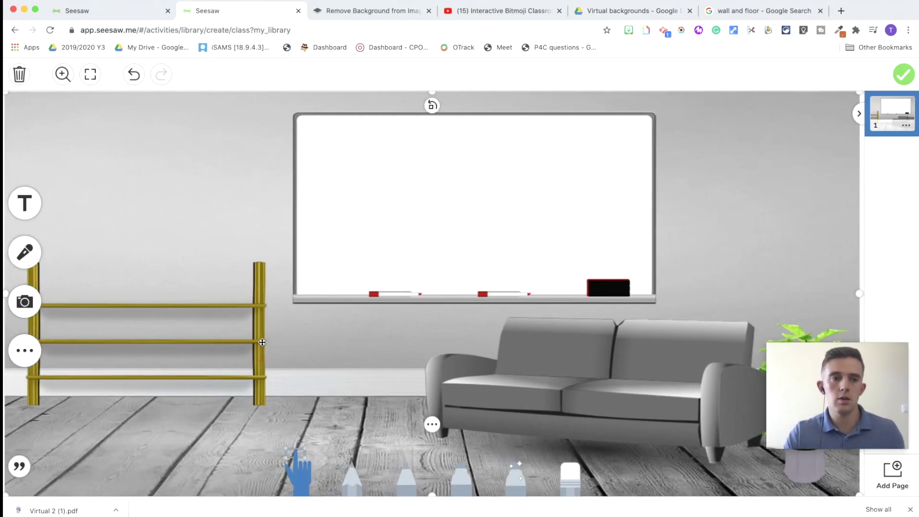
left_click(25, 301)
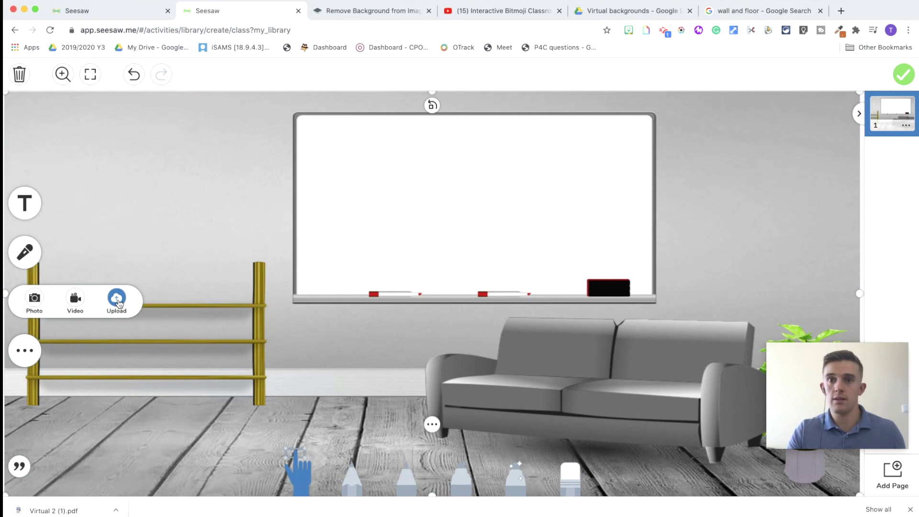
left_click(149, 262)
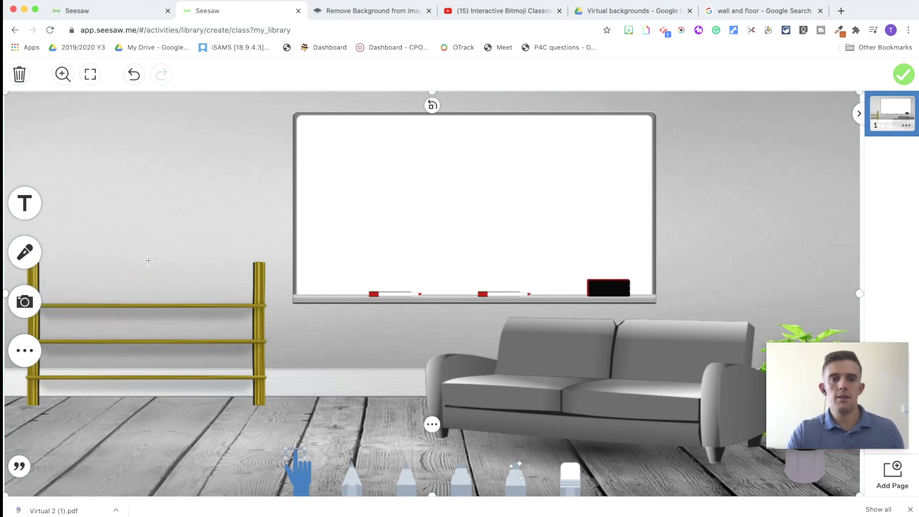
left_click(840, 10)
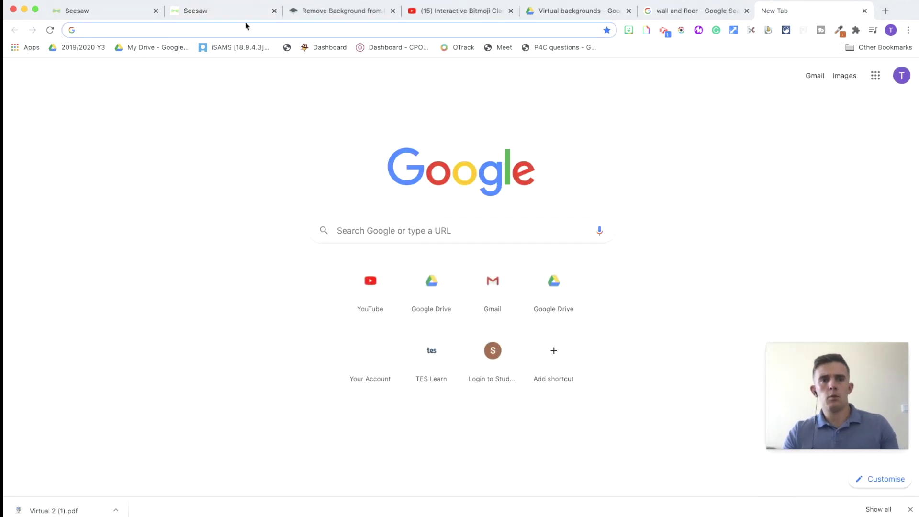
- Search 'vooks' and copy the smiling Vooks App Store logo from the image results
type("vooks")
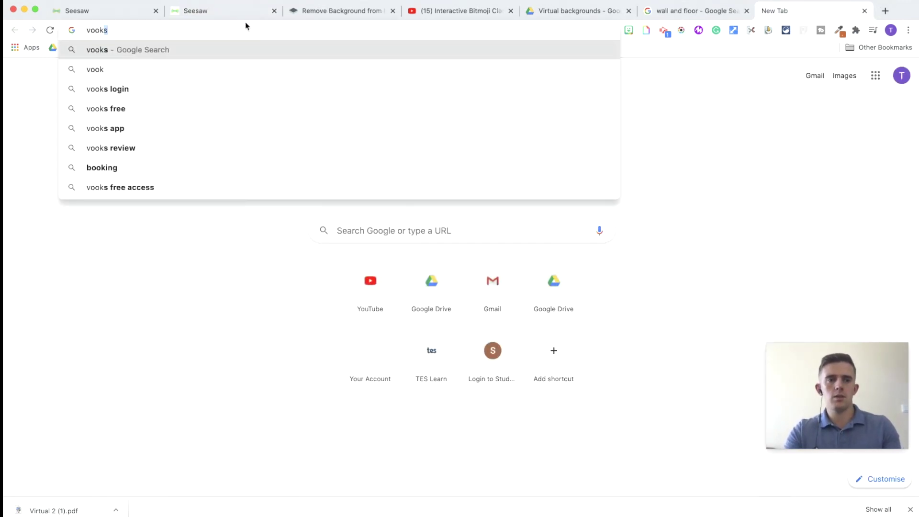
key("Return")
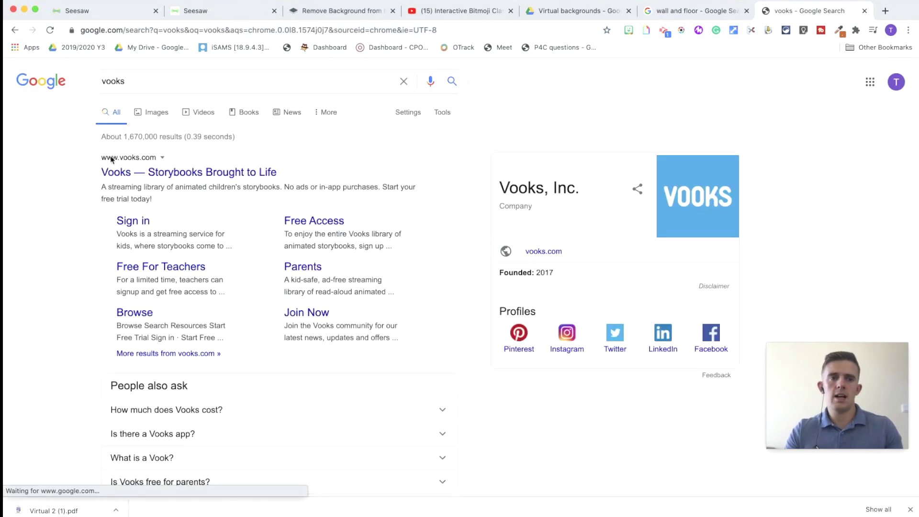
left_click(176, 172)
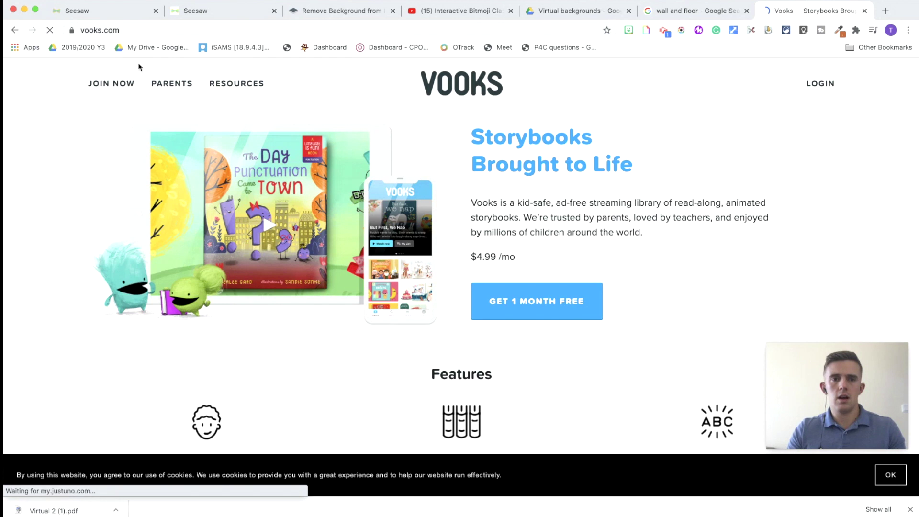
left_click(15, 30)
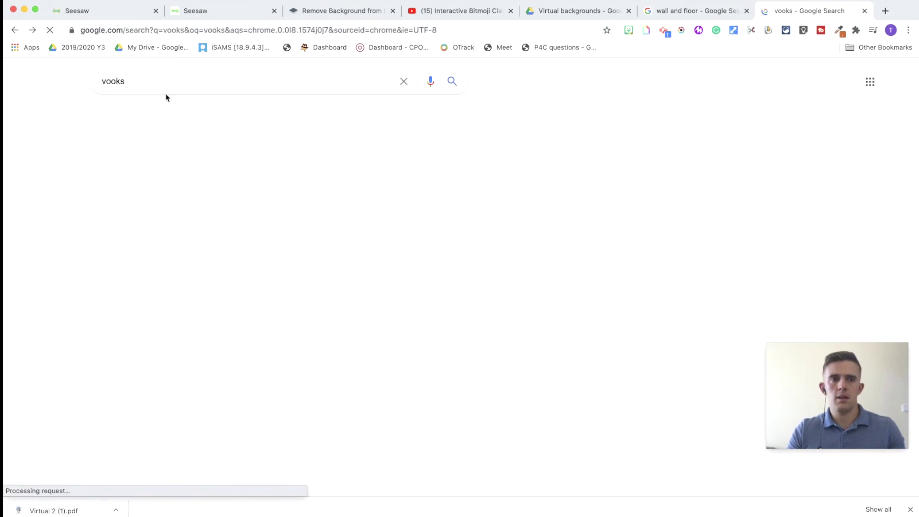
left_click(159, 119)
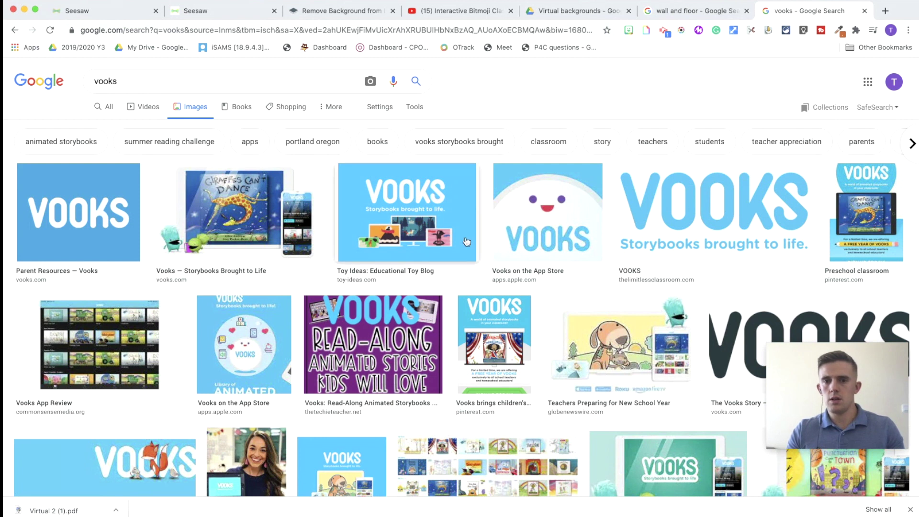
right_click(526, 222)
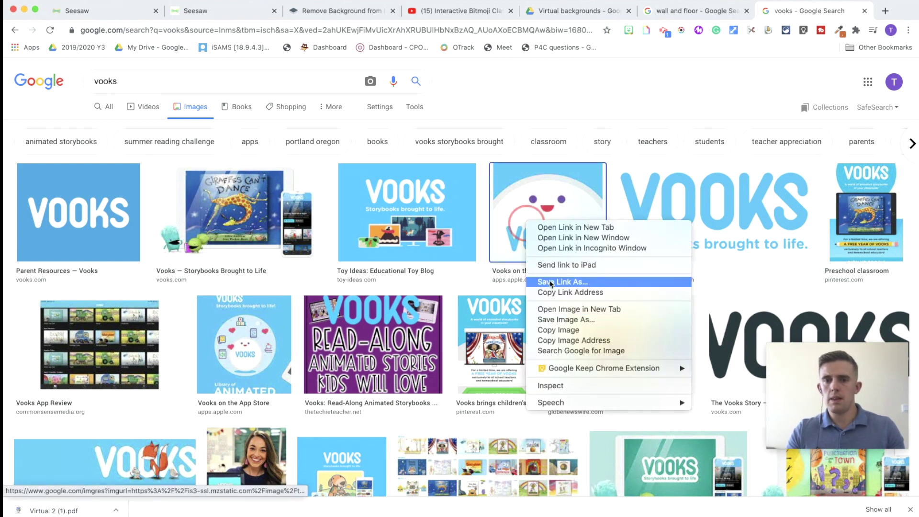
left_click(505, 306)
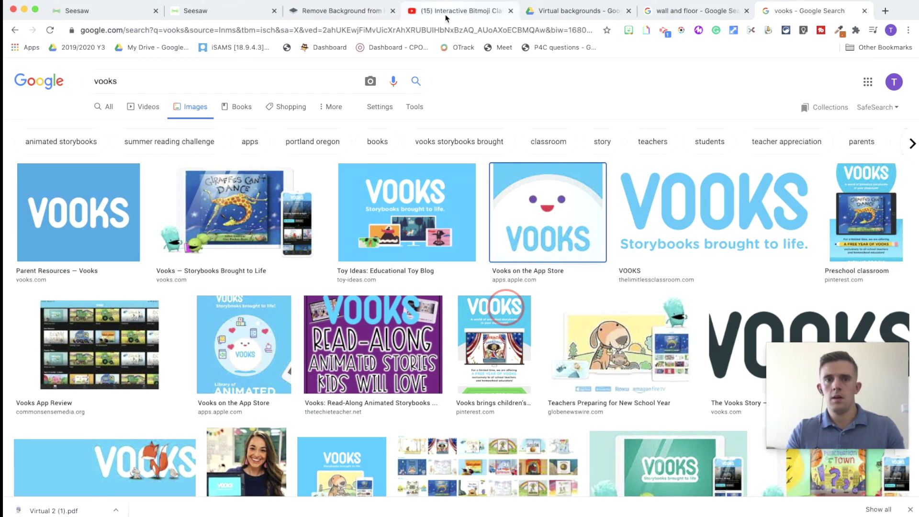
- Paste the Vooks logo into Seesaw, shrink it, and place it on the left fence
left_click(214, 14)
key("super+v")
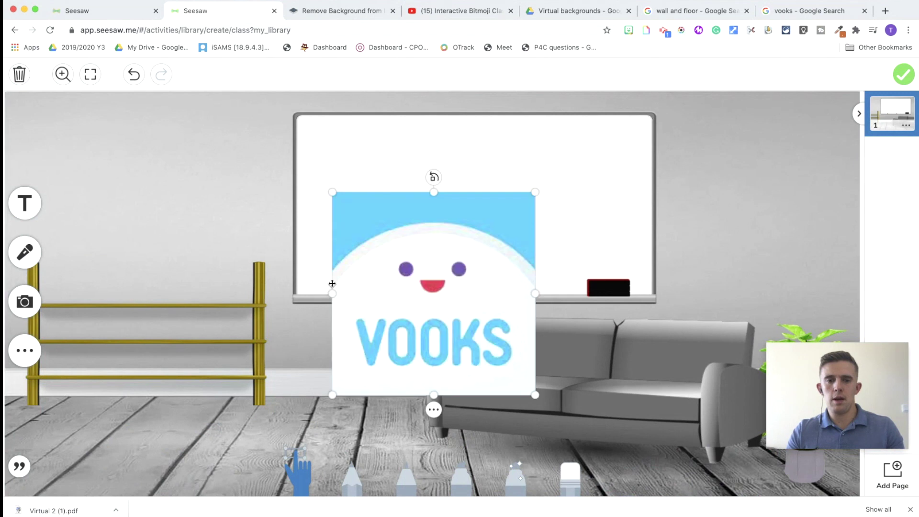
left_click_drag(333, 196, 454, 283)
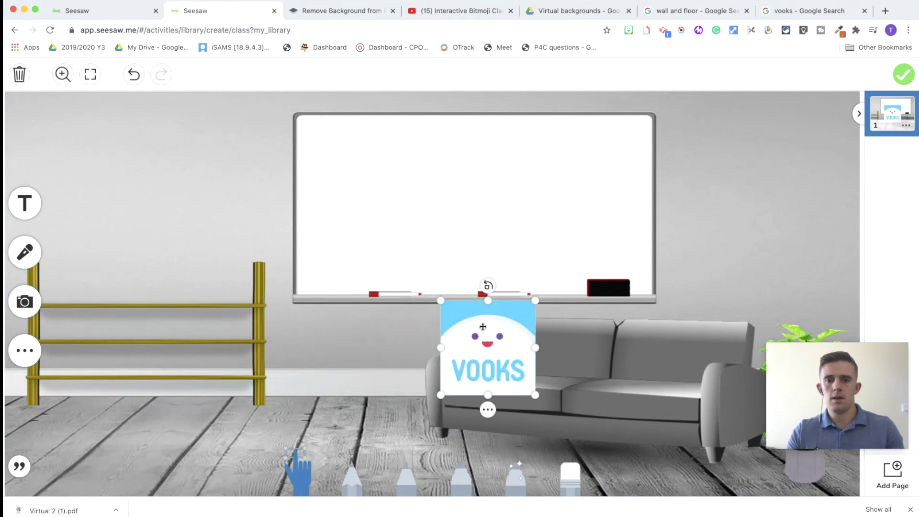
left_click_drag(484, 326, 196, 231)
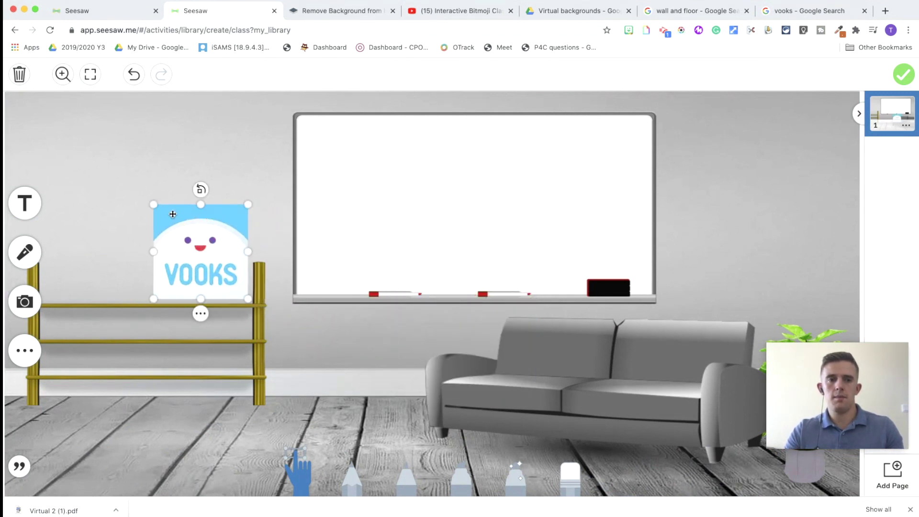
left_click_drag(153, 205, 209, 201)
- Choose to add a web link to the Vooks logo
left_click(210, 312)
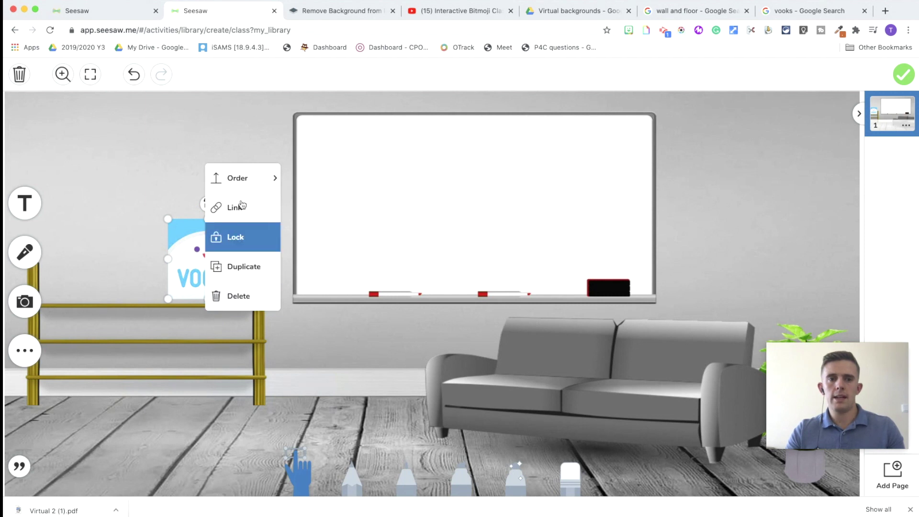
mouse_move(254, 177)
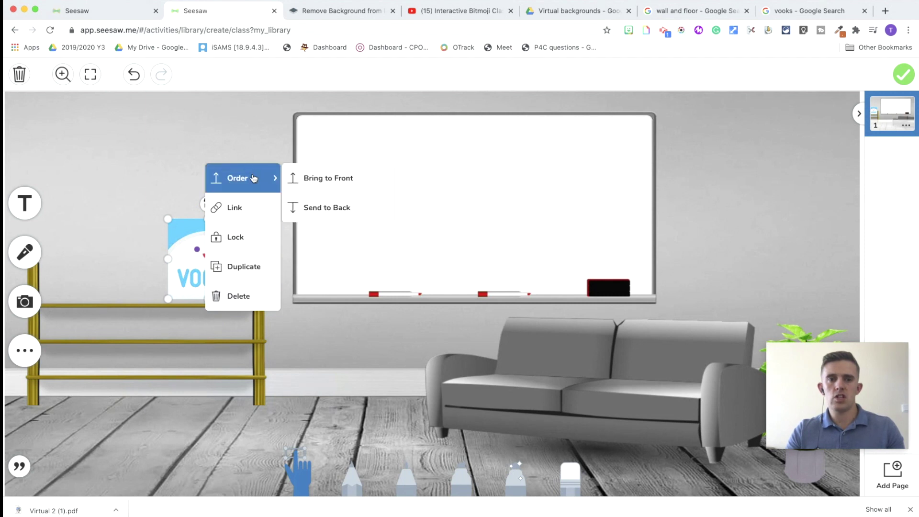
left_click(229, 209)
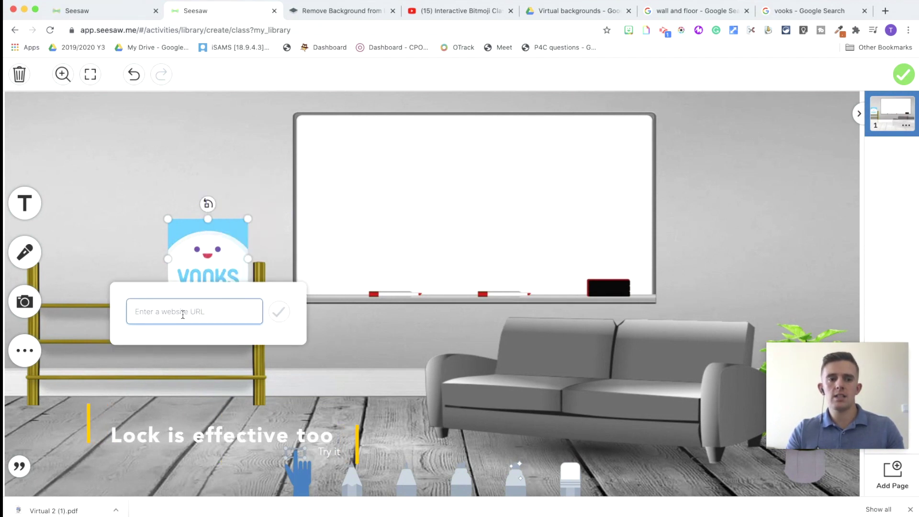
left_click(809, 10)
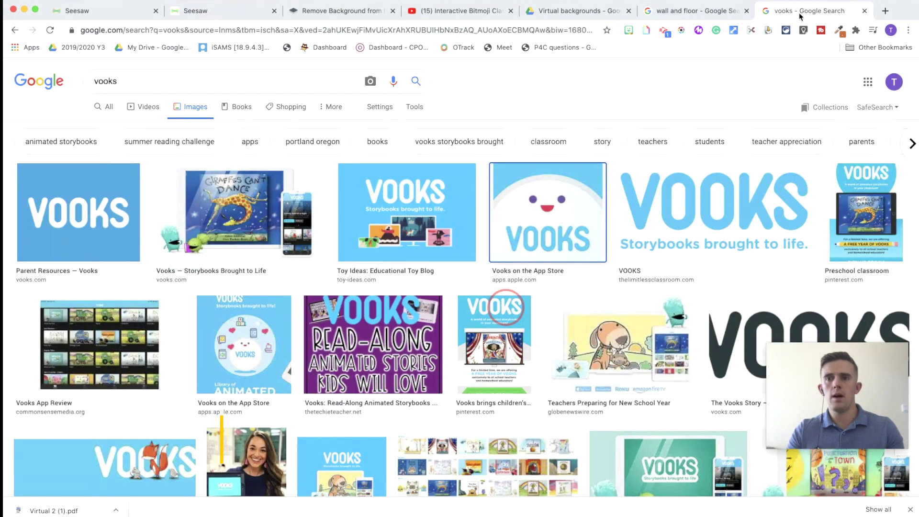
left_click(94, 140)
left_click(105, 106)
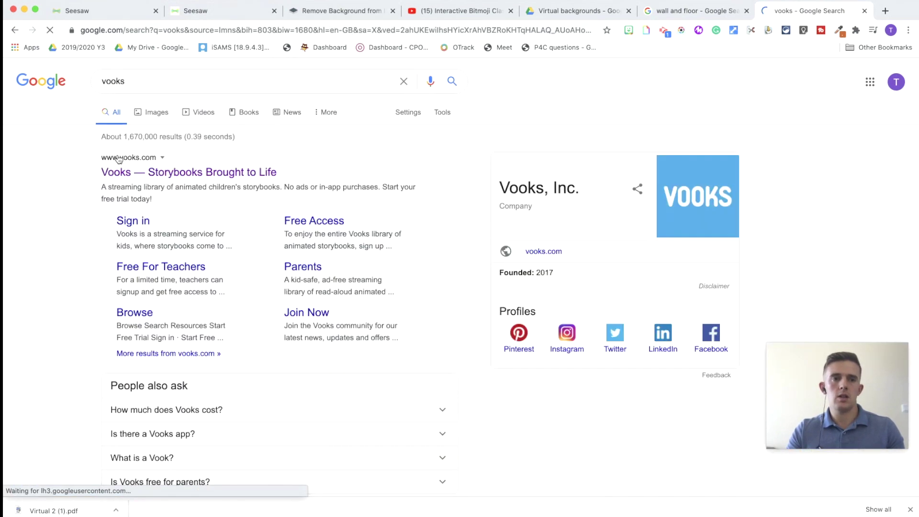
left_click(132, 175)
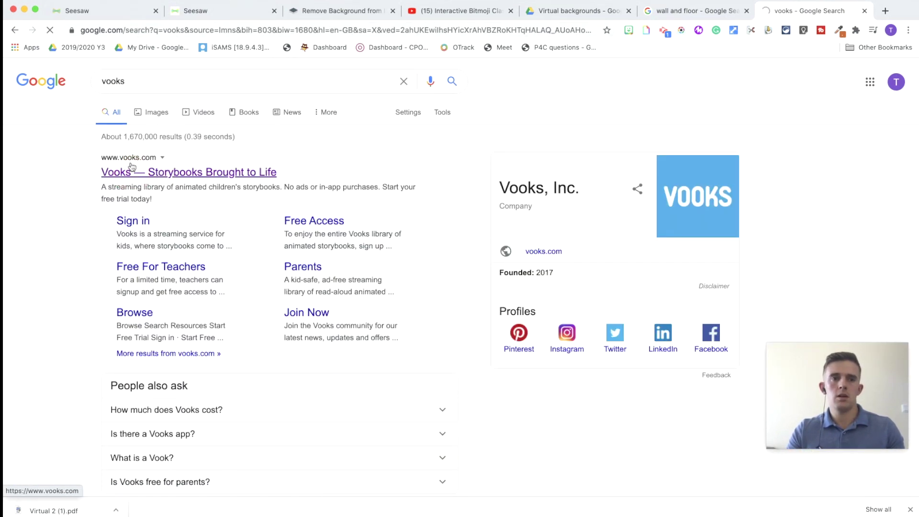
left_click(115, 30)
key("ctrl+c")
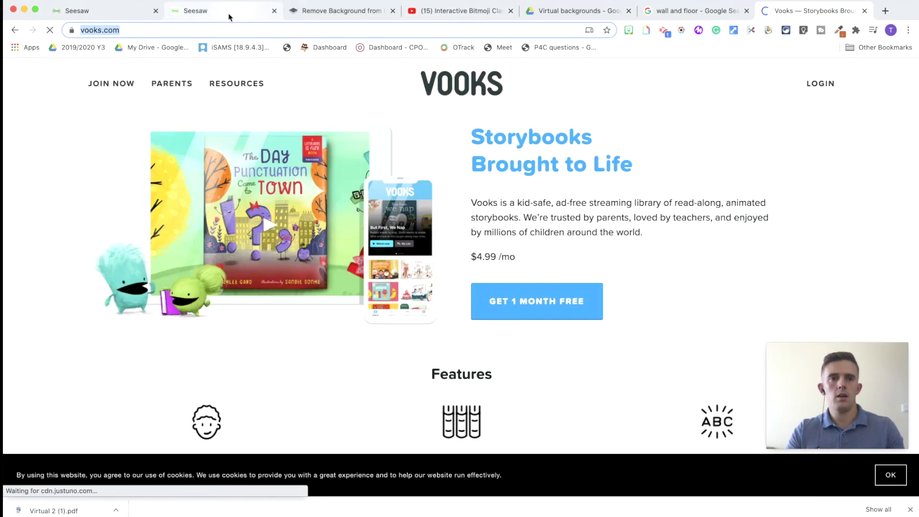
left_click(256, 10)
key("ctrl+v")
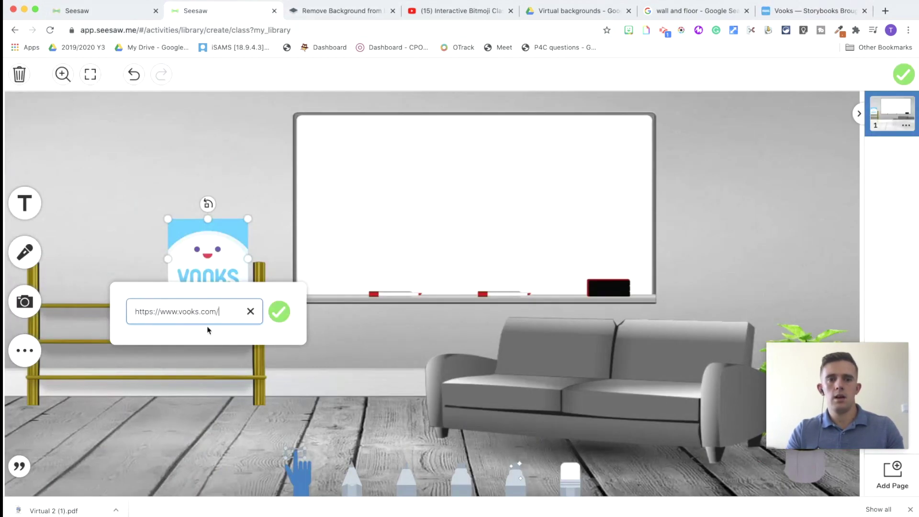
left_click(279, 312)
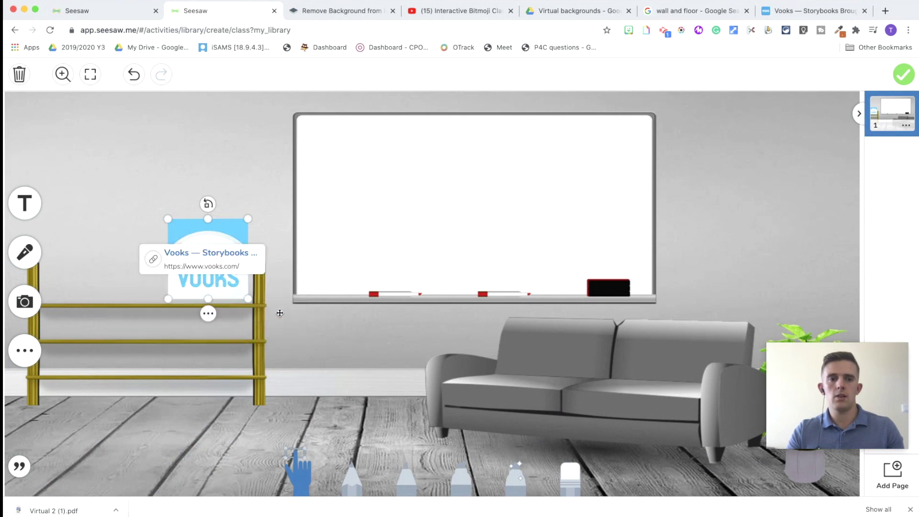
left_click(349, 353)
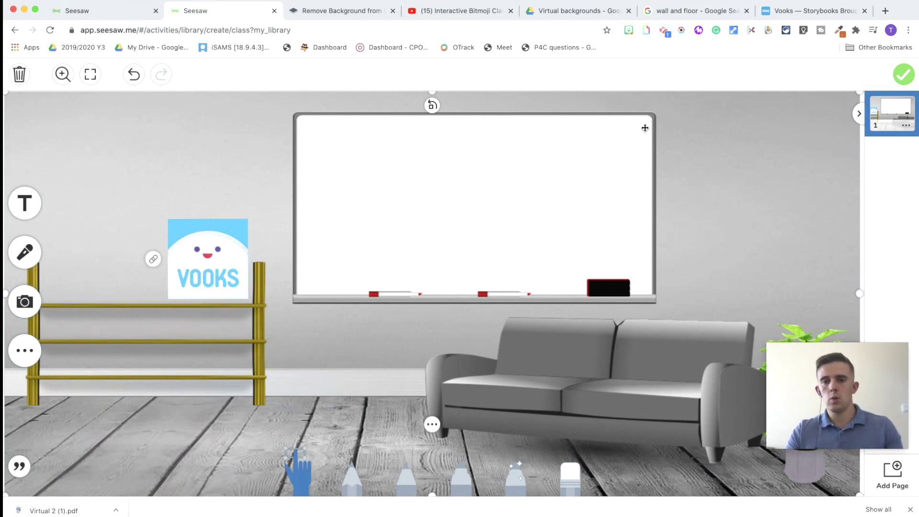
- Search 'motivational quote' and copy the 'Obstacles are the cost of greatness' image
left_click(883, 13)
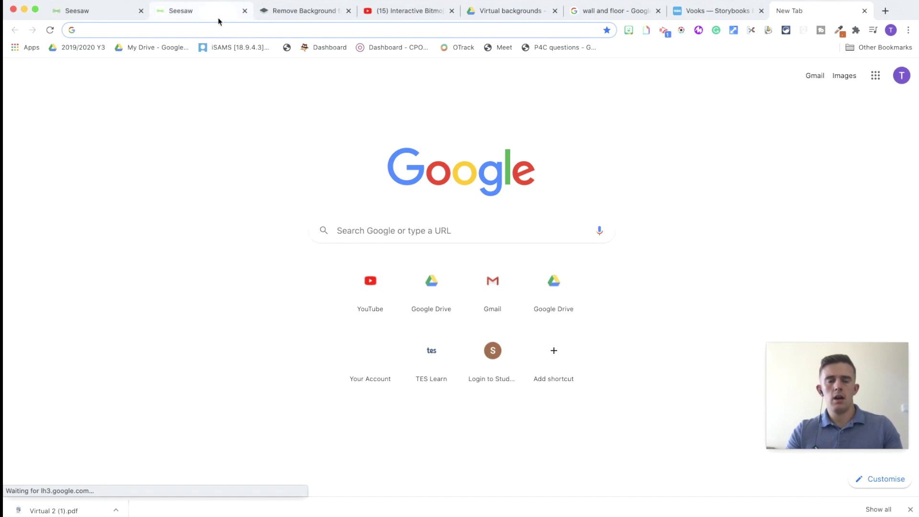
type("motiv")
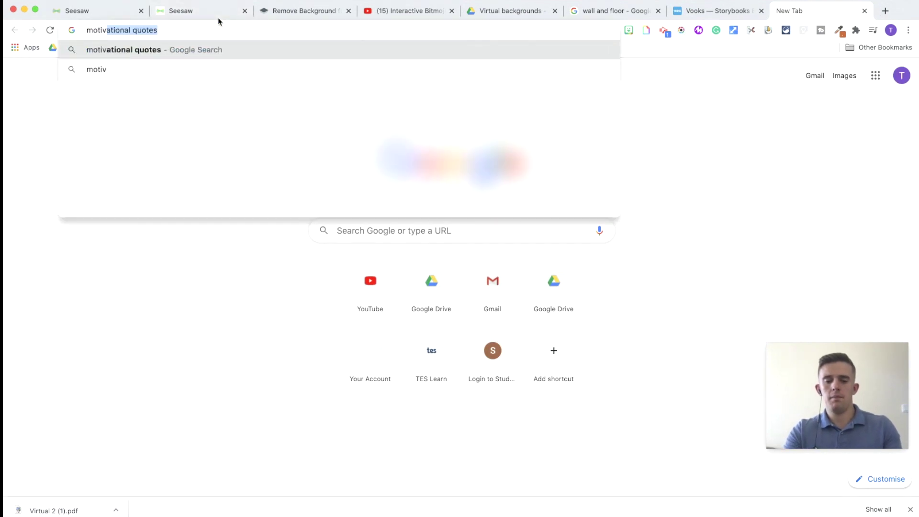
type("ational quote")
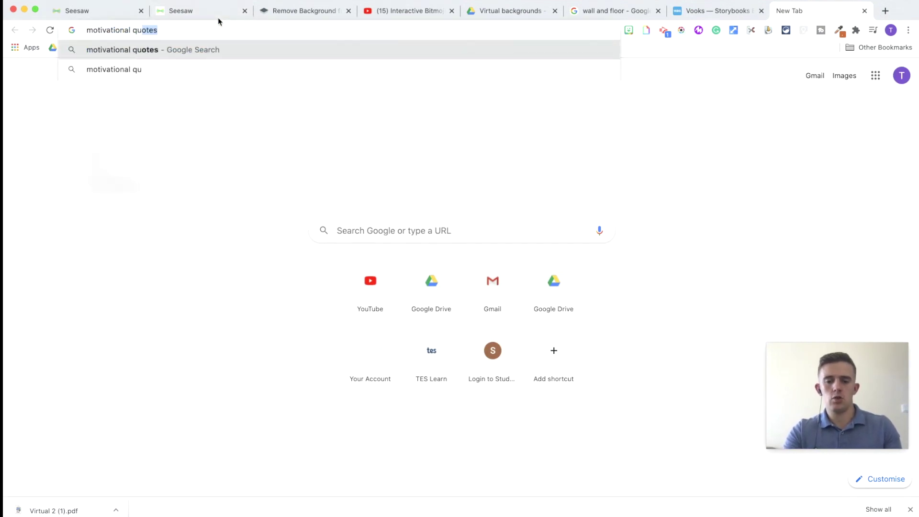
key("Return")
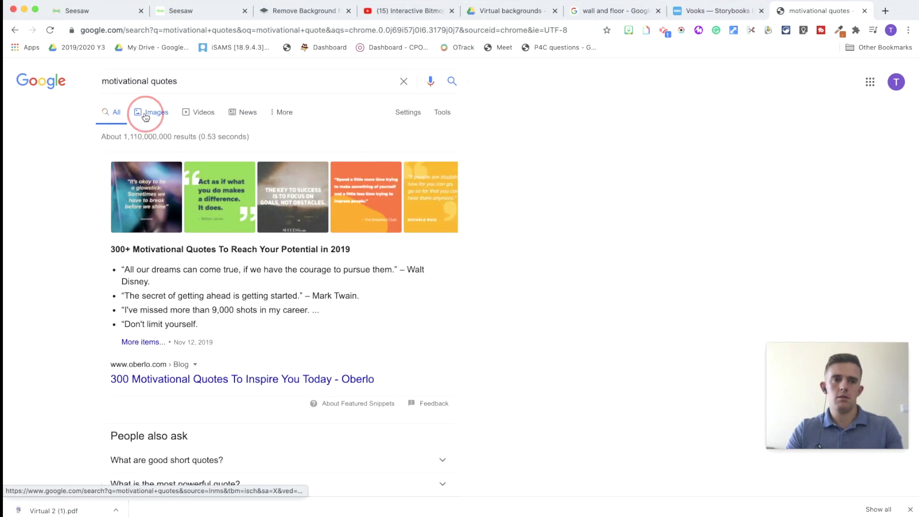
left_click(145, 111)
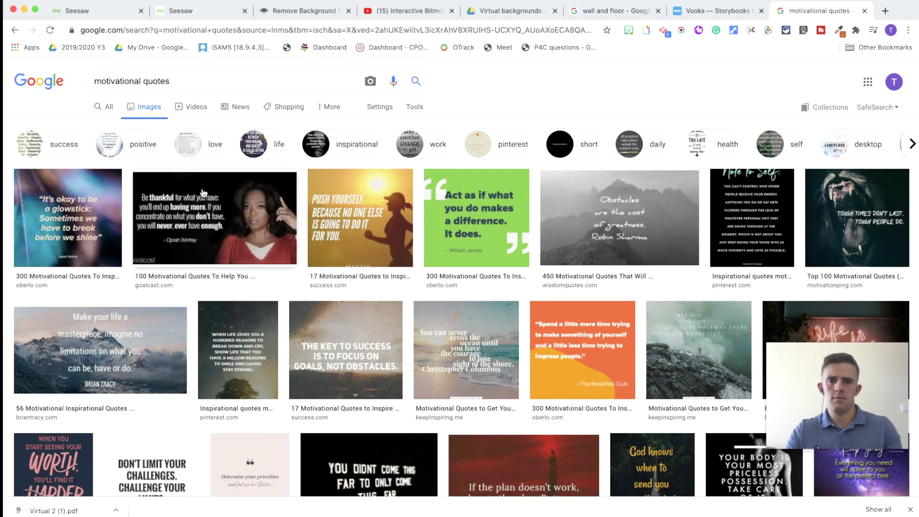
right_click(604, 247)
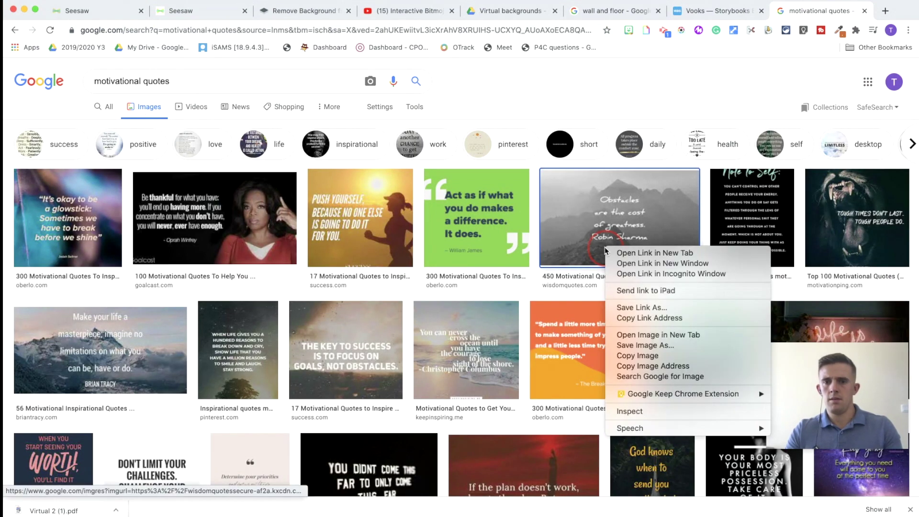
left_click(632, 356)
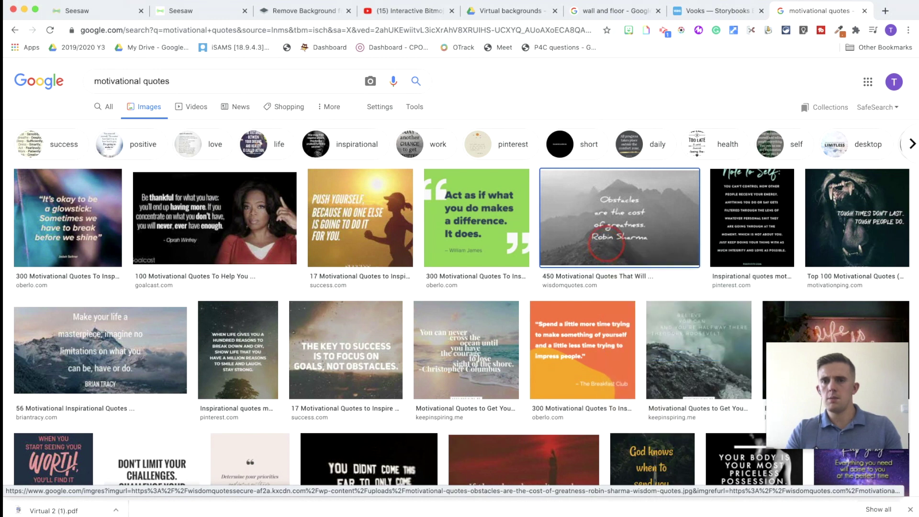
- Paste the quote image into Seesaw, shrink it, and move it to the top-left wall
left_click(182, 11)
key("super+v")
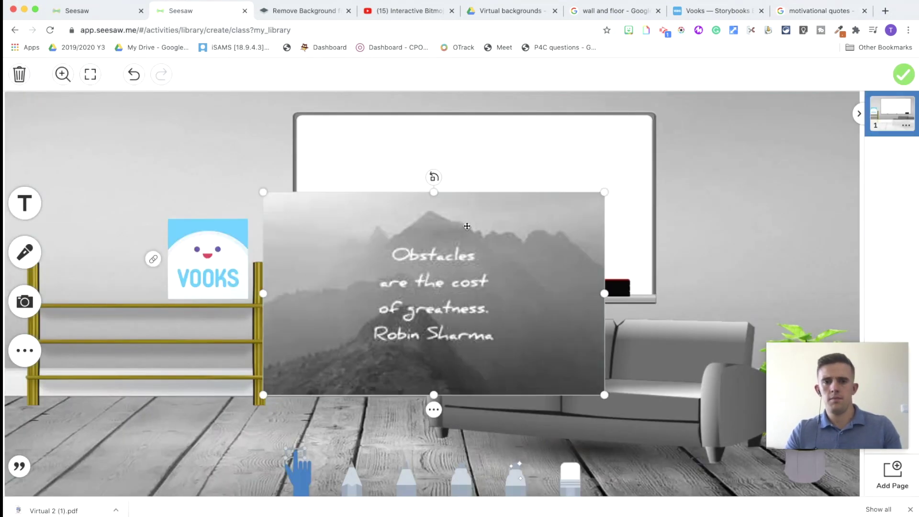
left_click(269, 192)
left_click_drag(268, 192, 498, 304)
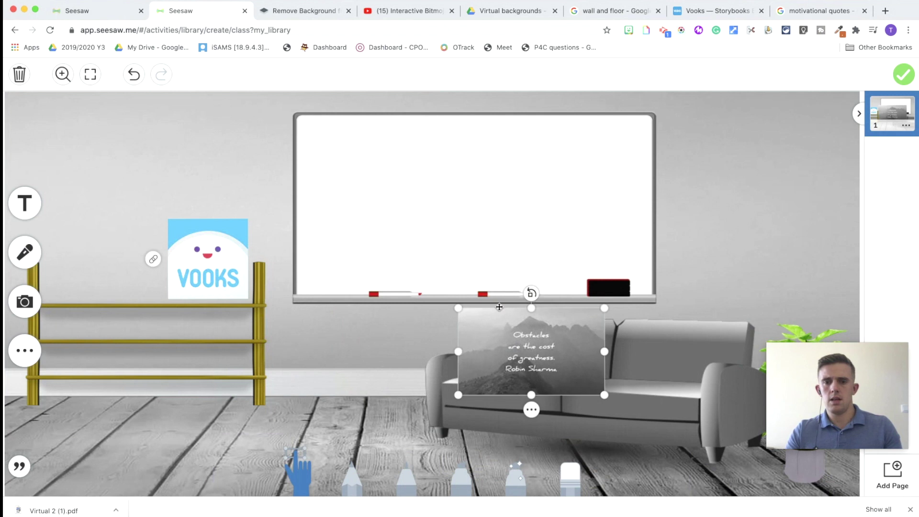
left_click_drag(560, 352, 181, 172)
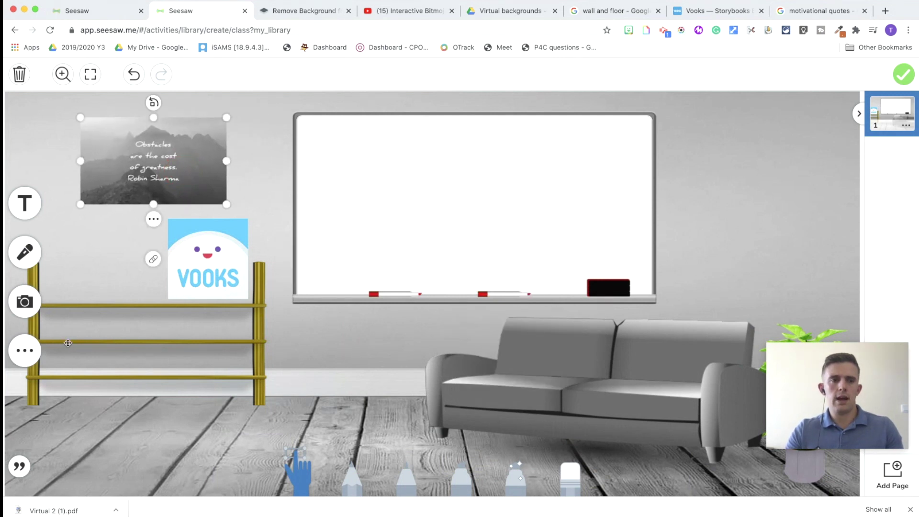
left_click(27, 347)
- Add a rectangle from Shapes, make it white, and place it over the quote poster
left_click(30, 346)
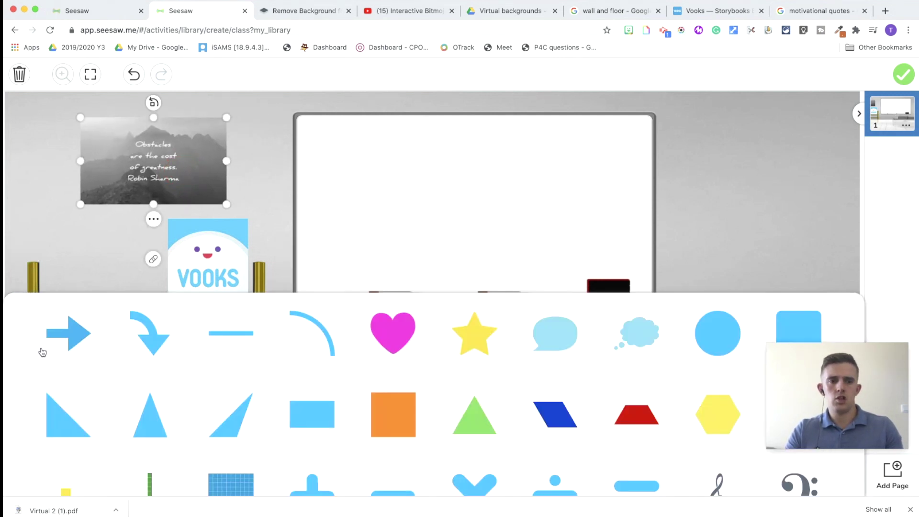
left_click(308, 420)
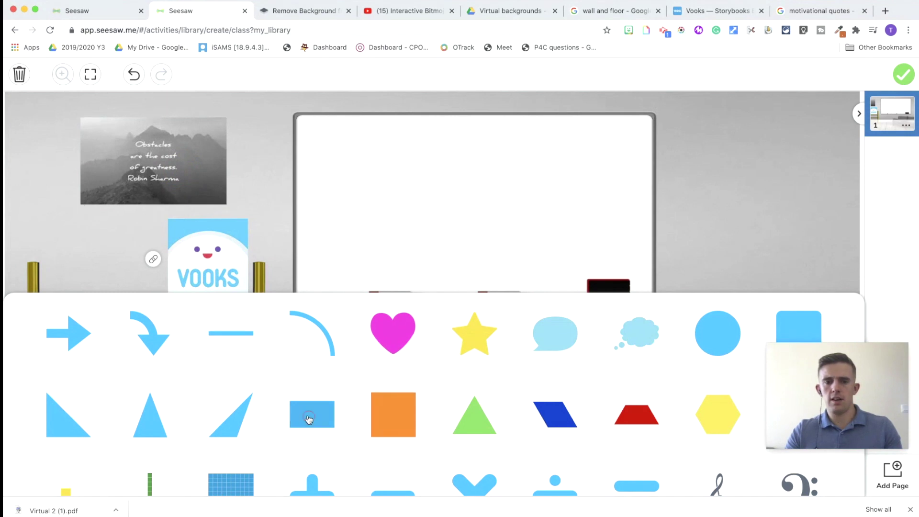
left_click(732, 227)
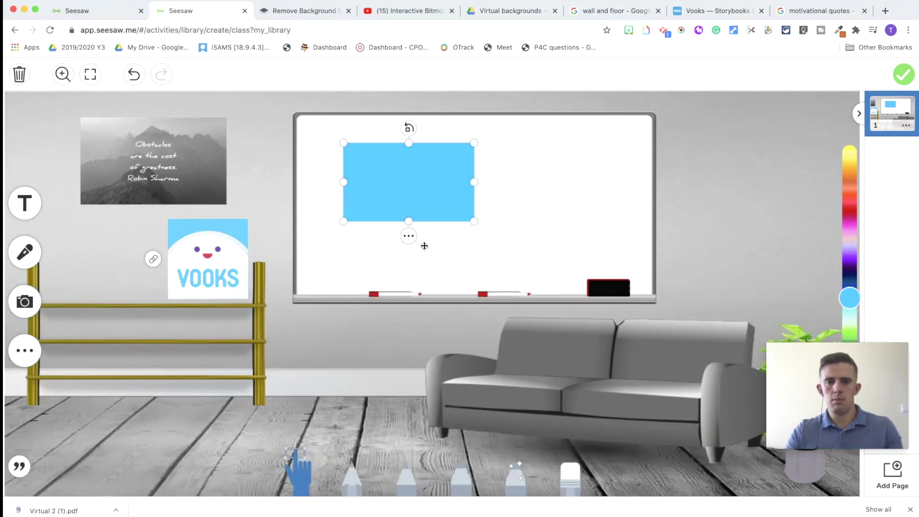
left_click(855, 388)
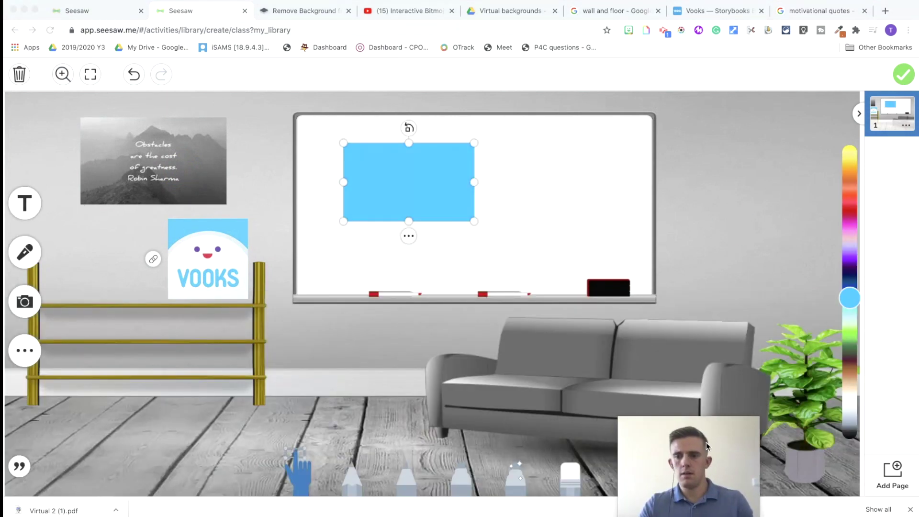
left_click(848, 309)
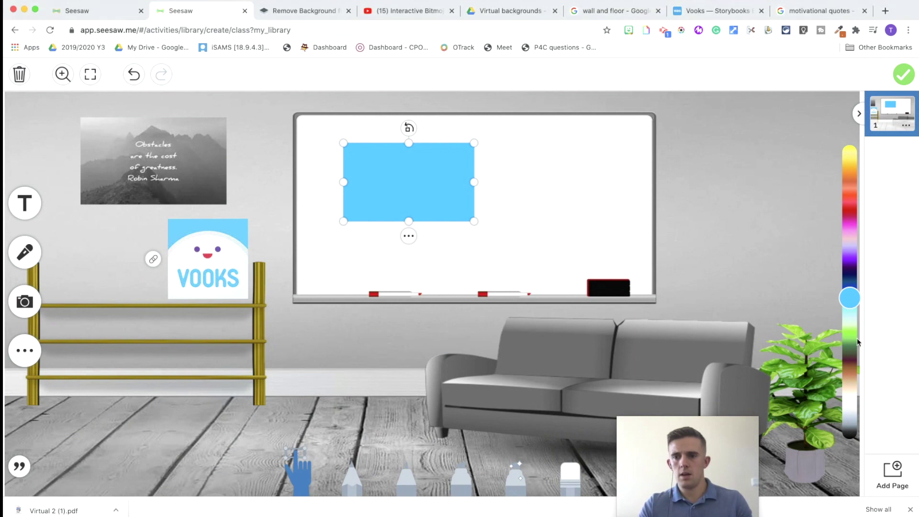
left_click_drag(849, 299, 851, 399)
left_click_drag(430, 203, 238, 202)
- Send the white rectangle behind the quote, then send the room background to the very back
left_click(153, 224)
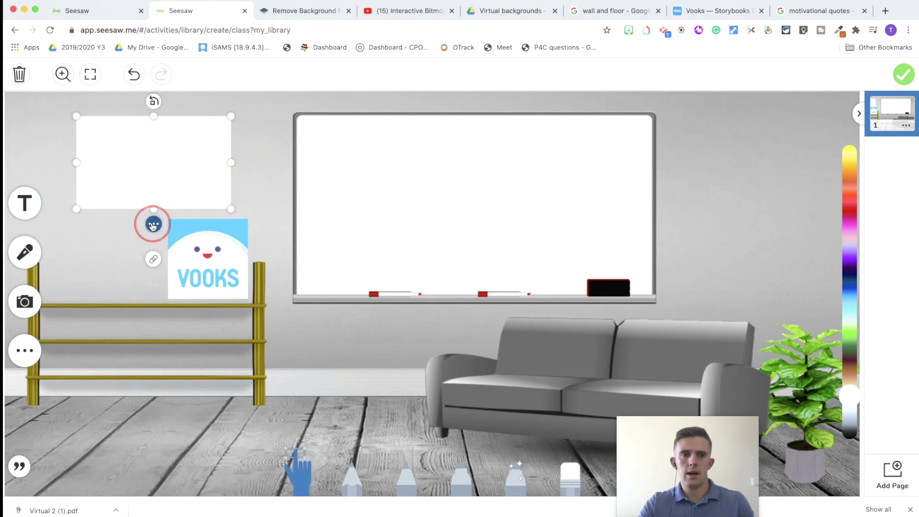
mouse_move(187, 259)
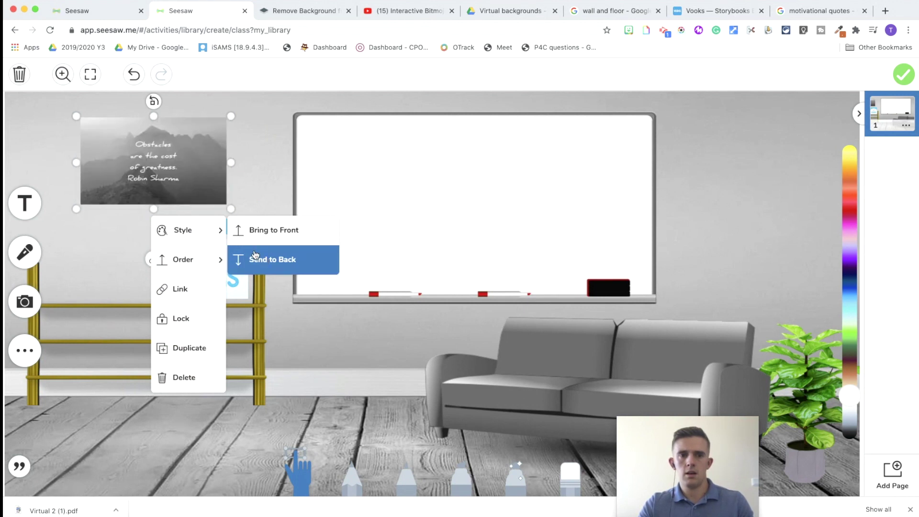
left_click(257, 184)
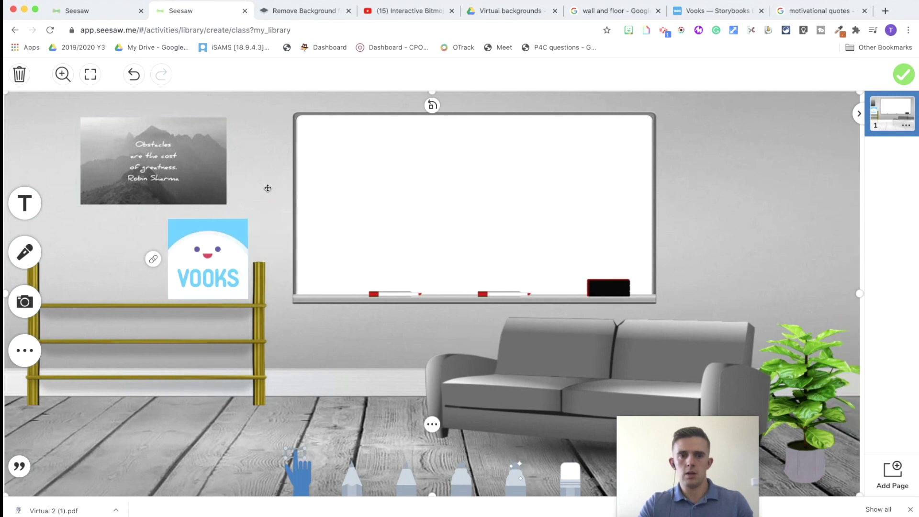
left_click(432, 424)
left_click(456, 284)
left_click(578, 311)
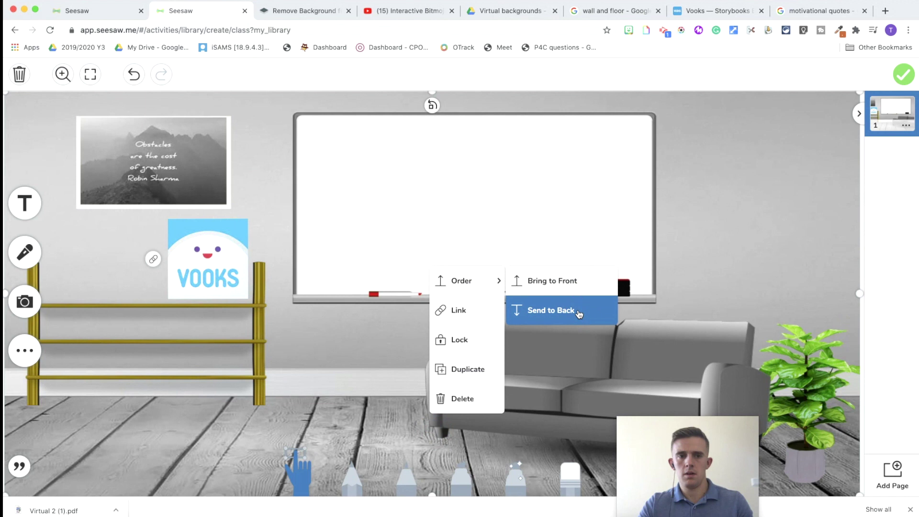
- Nudge the quote image onto its white frame and check its layering options
left_click(185, 144)
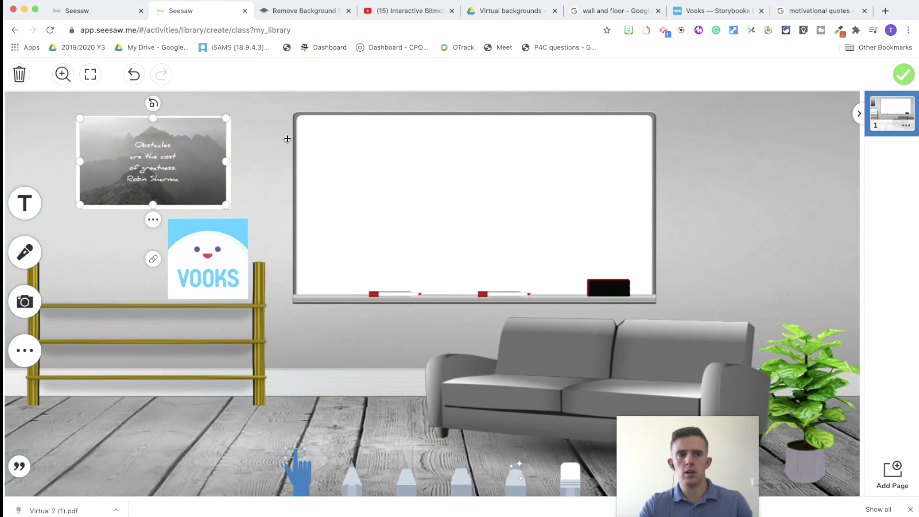
left_click(269, 139)
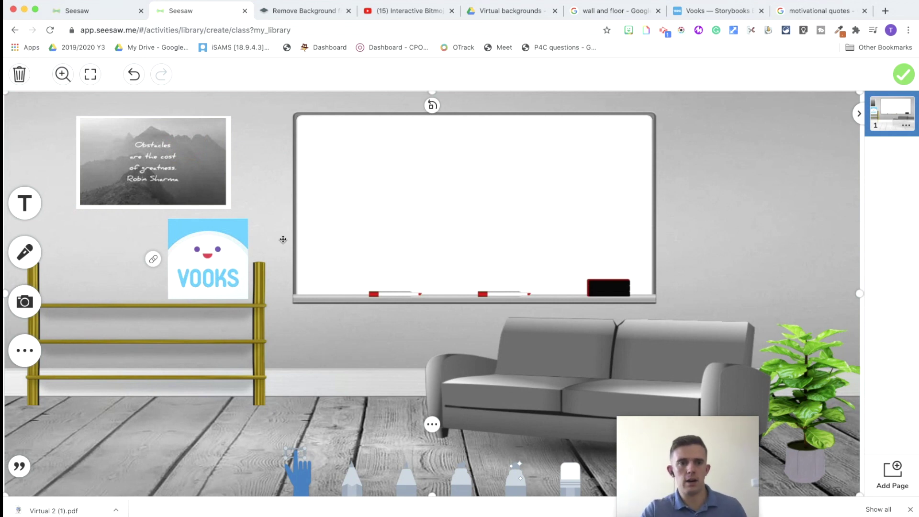
left_click(158, 200)
left_click(152, 219)
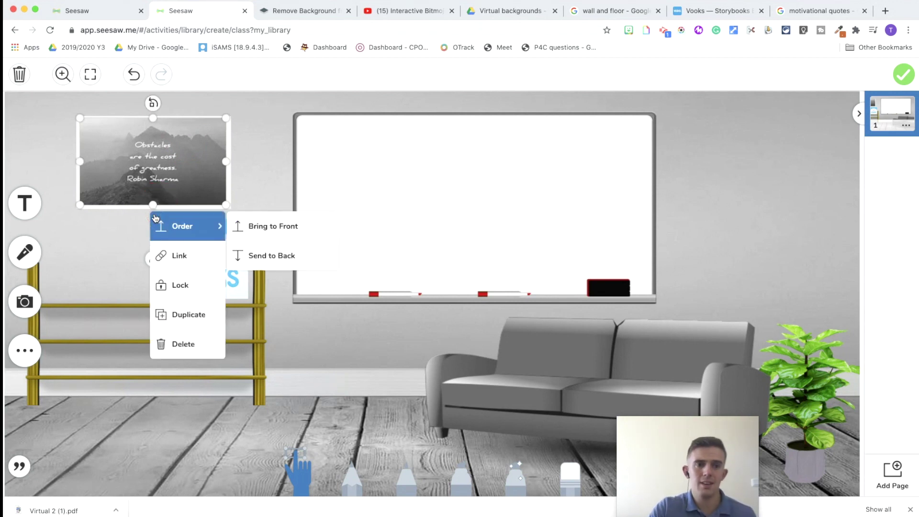
left_click(278, 169)
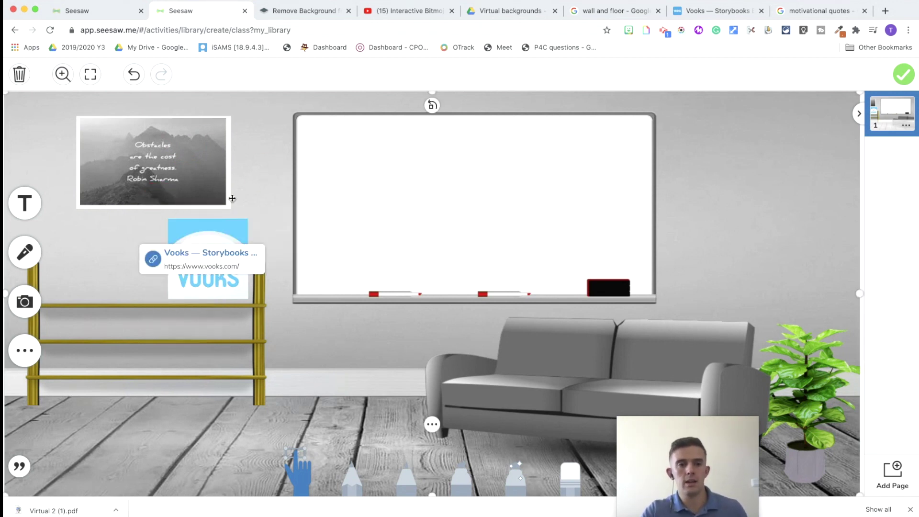
left_click(886, 11)
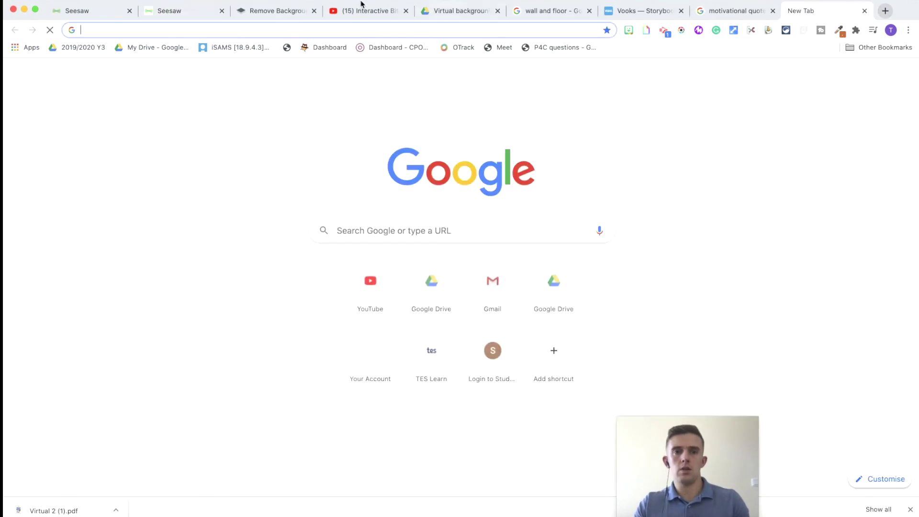
- Search Google for 'harry potter philosopher's stone' and show the image results
type("har")
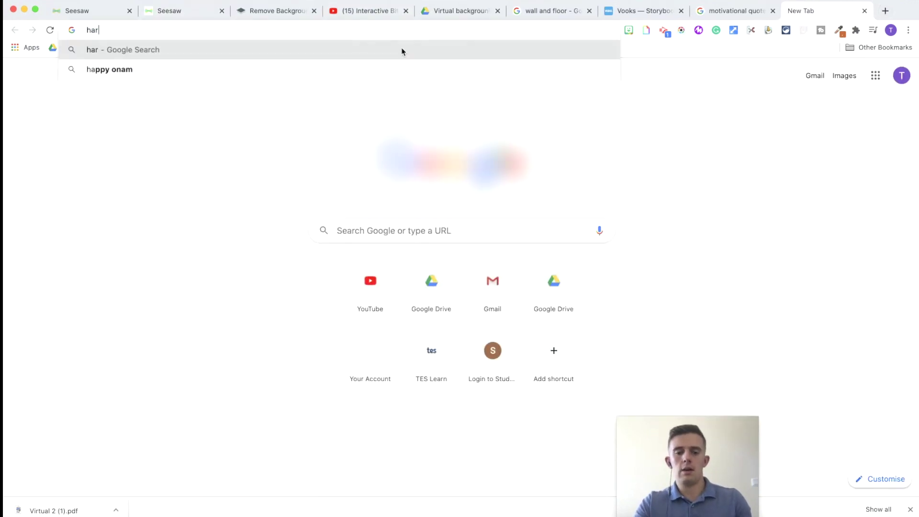
type("ry potter philo")
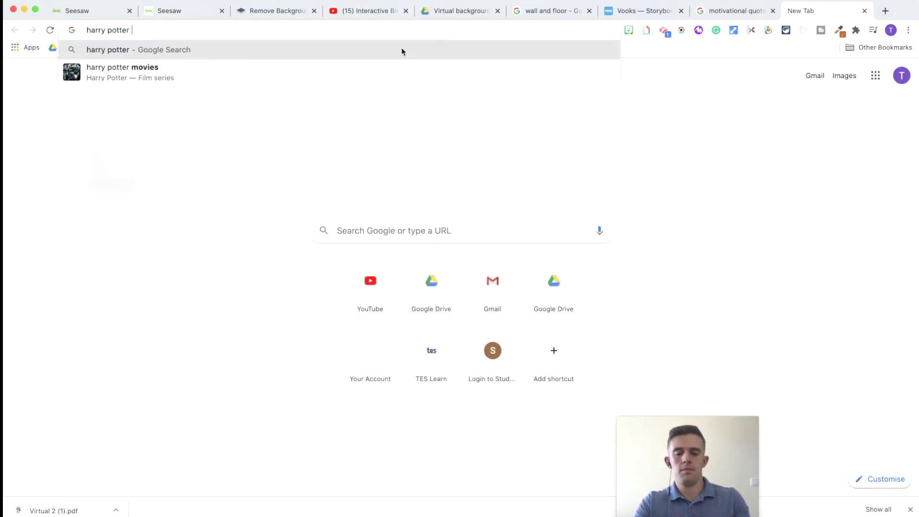
left_click(369, 49)
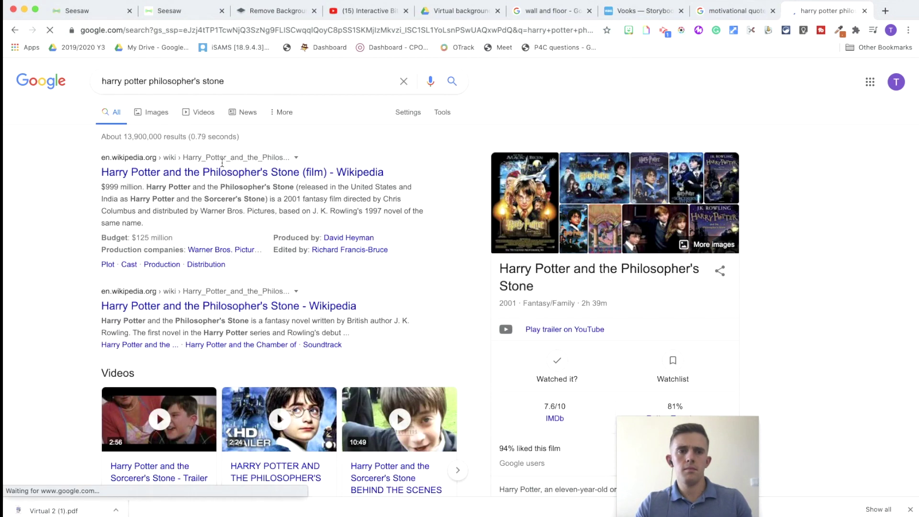
left_click(134, 113)
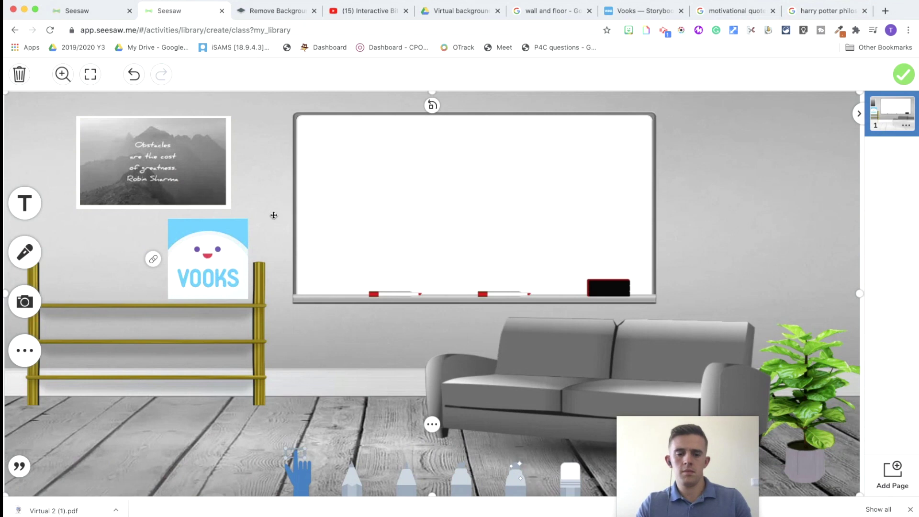
- Paste and shrink the Harry Potter cover, then link it to the Wizarding World reading page
key("ctrl+v")
left_click_drag(368, 193, 450, 320)
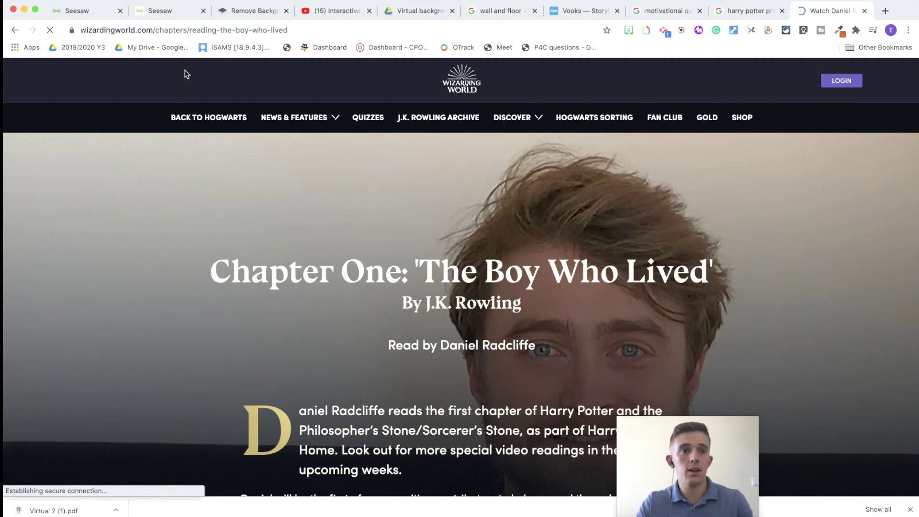
left_click(177, 29)
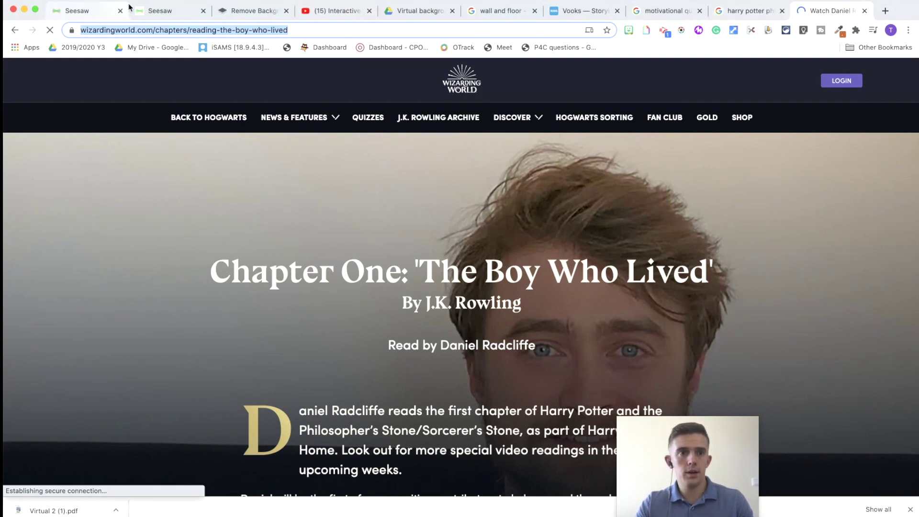
left_click(160, 10)
left_click(129, 312)
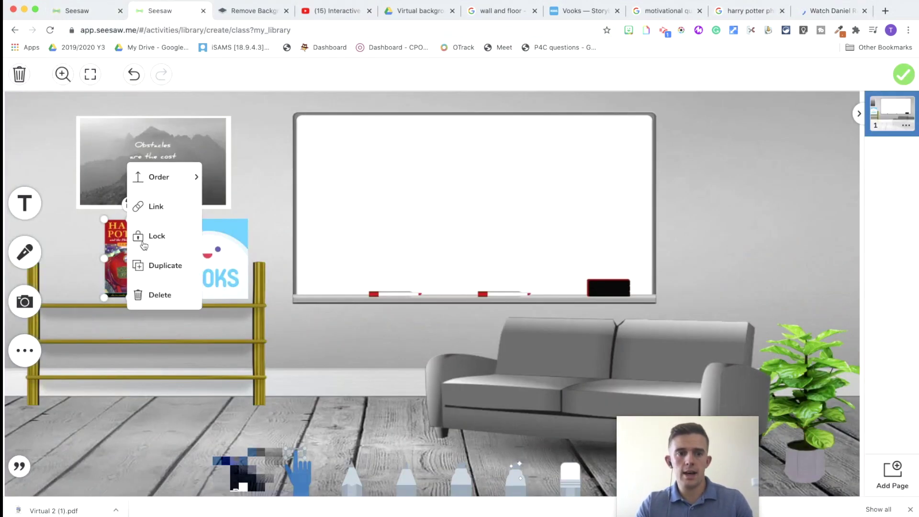
left_click(160, 206)
key("super+v")
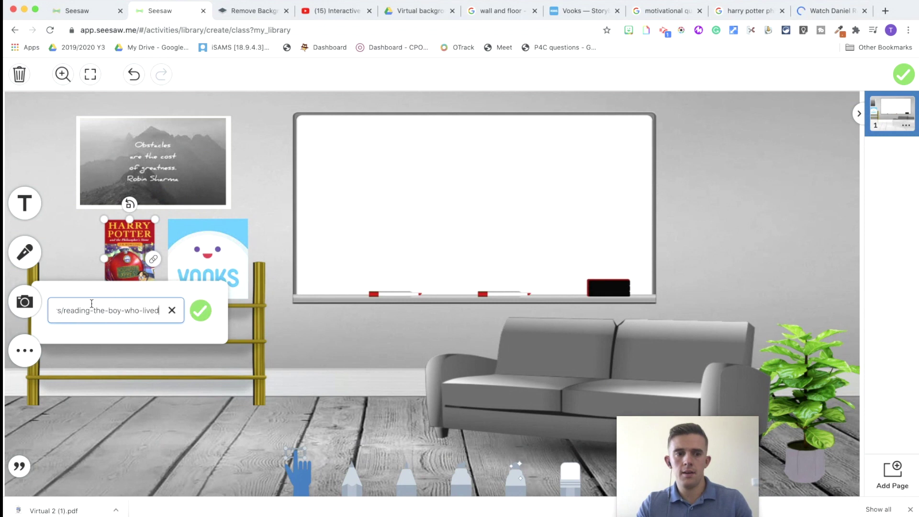
left_click(199, 310)
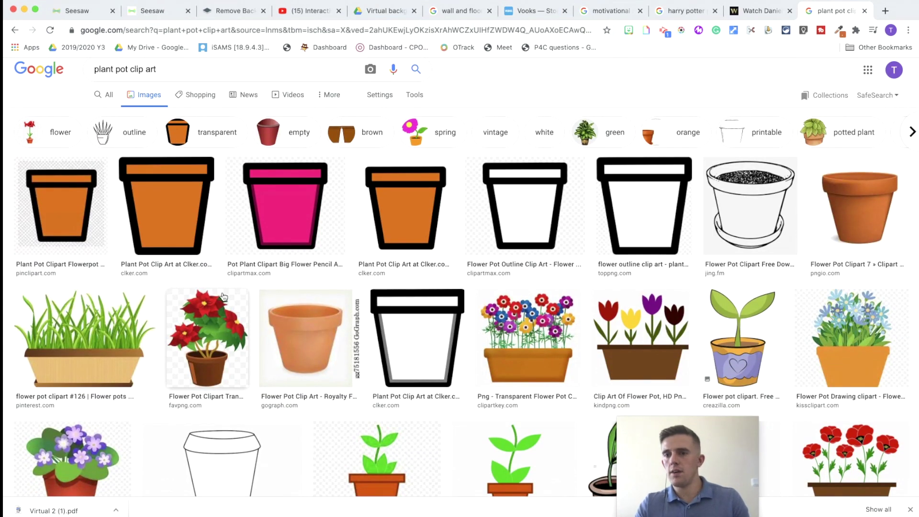
- Copy the grass planter clip art from Google Images and paste it into Seesaw
right_click(113, 349)
left_click(174, 438)
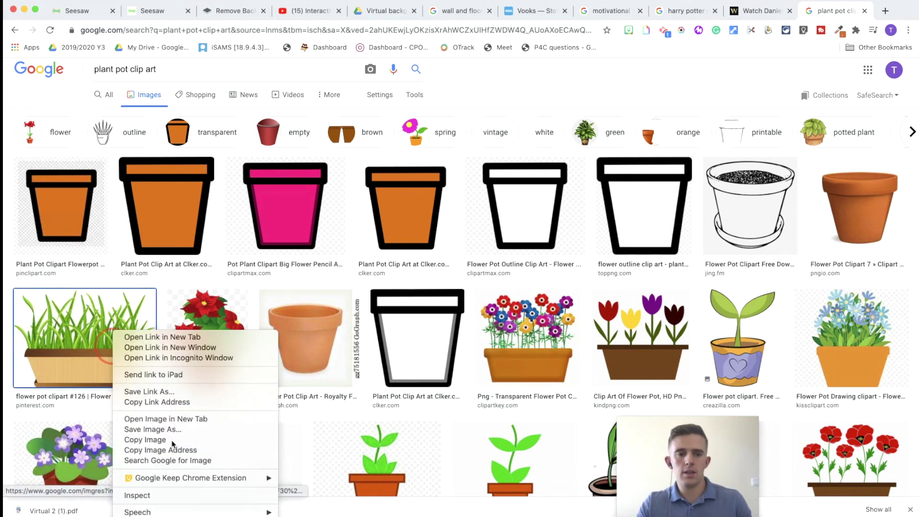
left_click(135, 6)
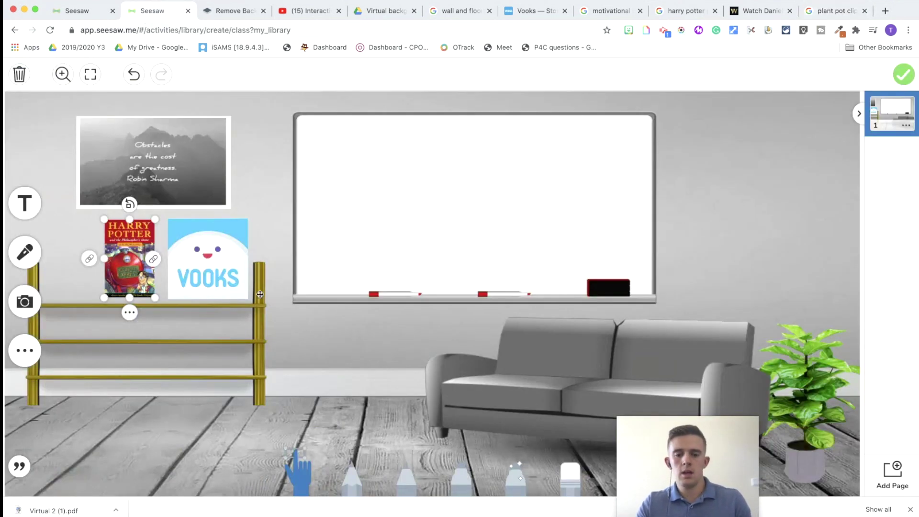
key("super+v")
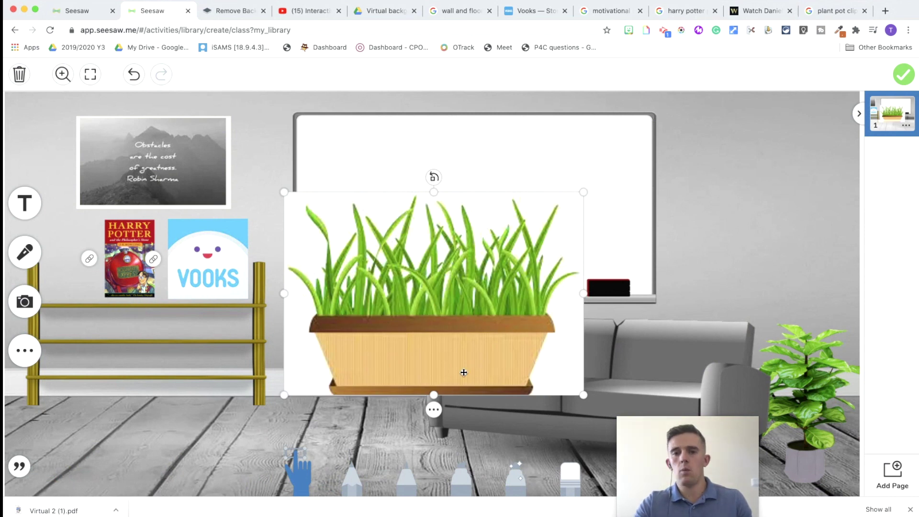
- Save the grass planter clip art to the computer as download (7).jpeg
key("super+9")
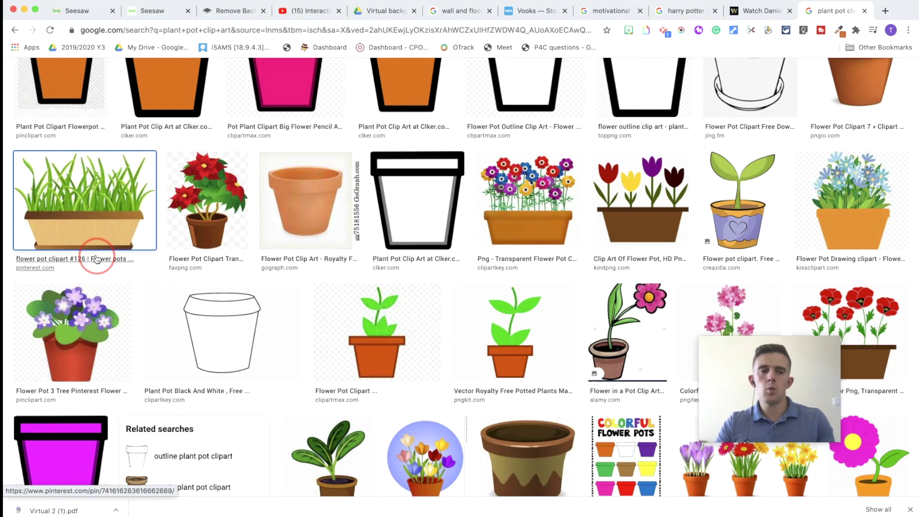
right_click(73, 218)
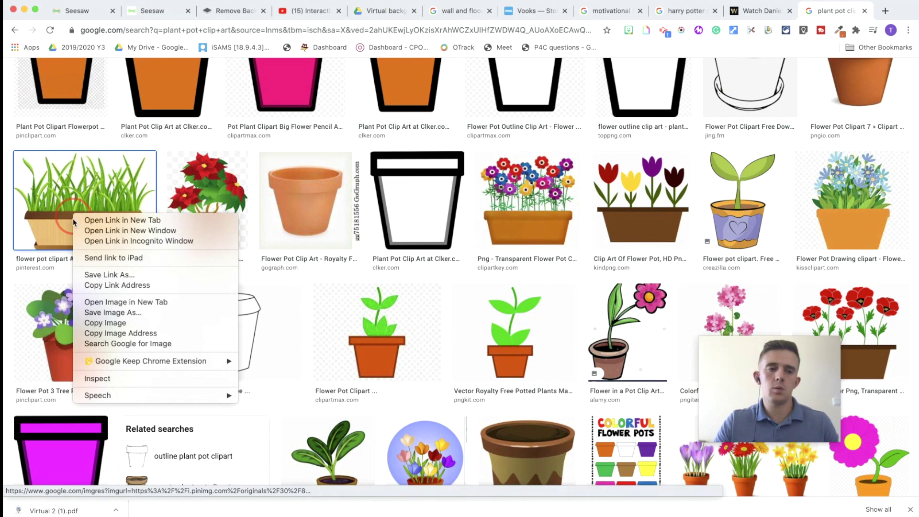
left_click(105, 313)
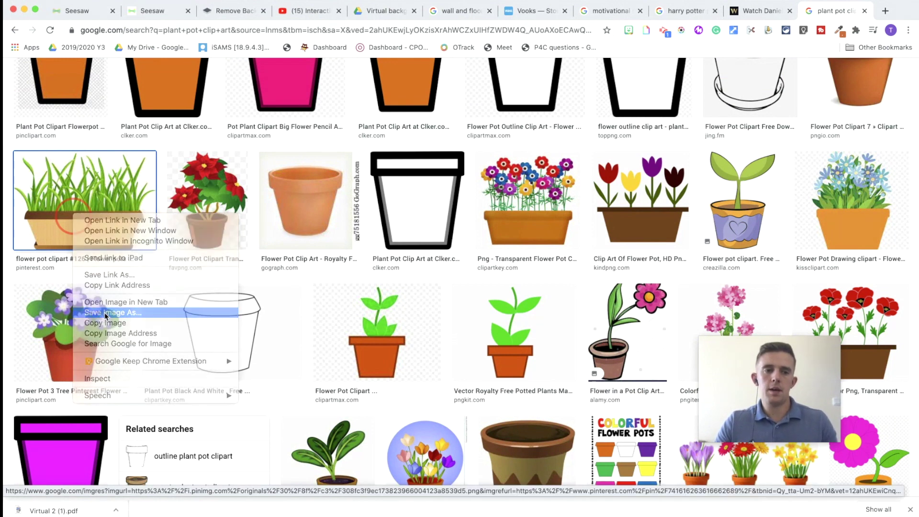
left_click(526, 142)
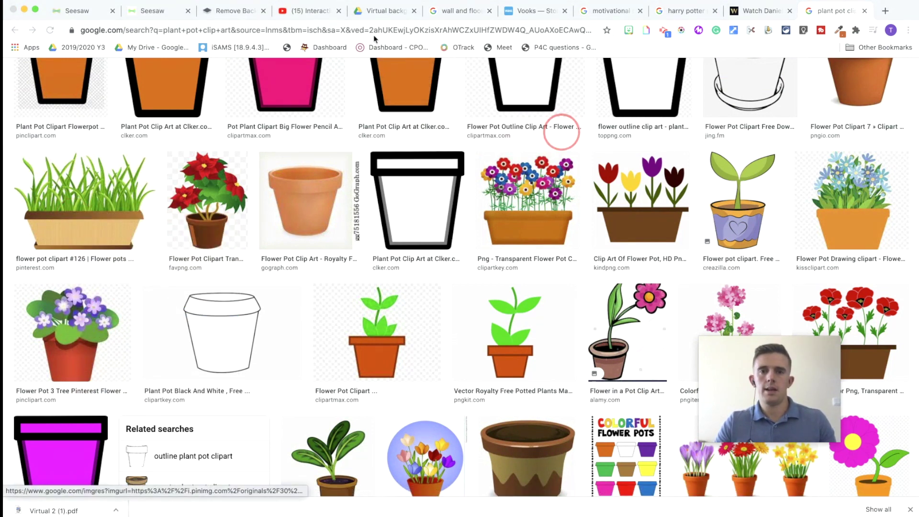
- Upload the planter to remove.bg and copy the background-removed image
left_click(235, 20)
left_click(450, 372)
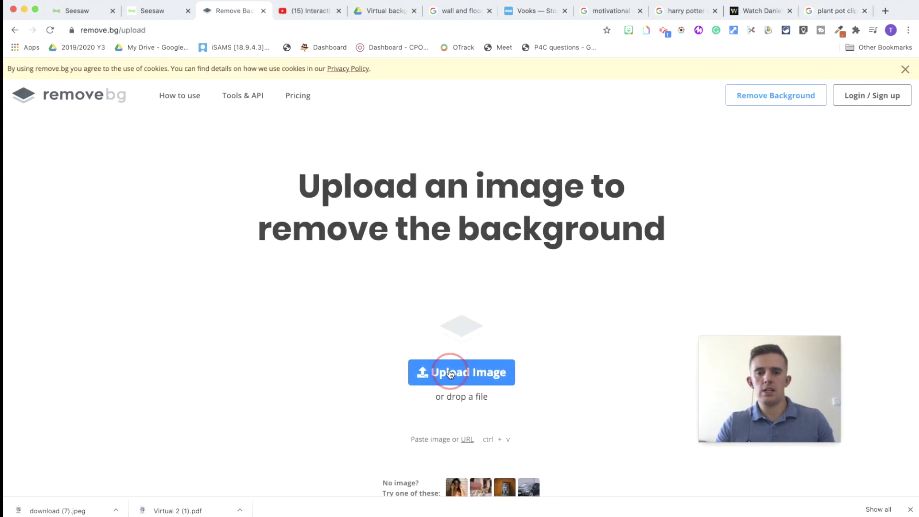
right_click(291, 280)
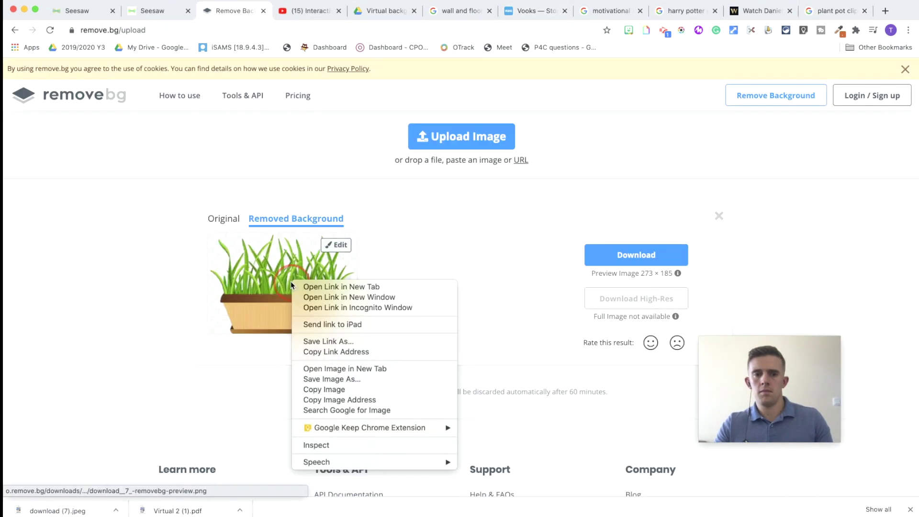
left_click(344, 389)
- Paste the cut-out planter, shrink it, and place it on the floor beside the shelf
left_click(146, 10)
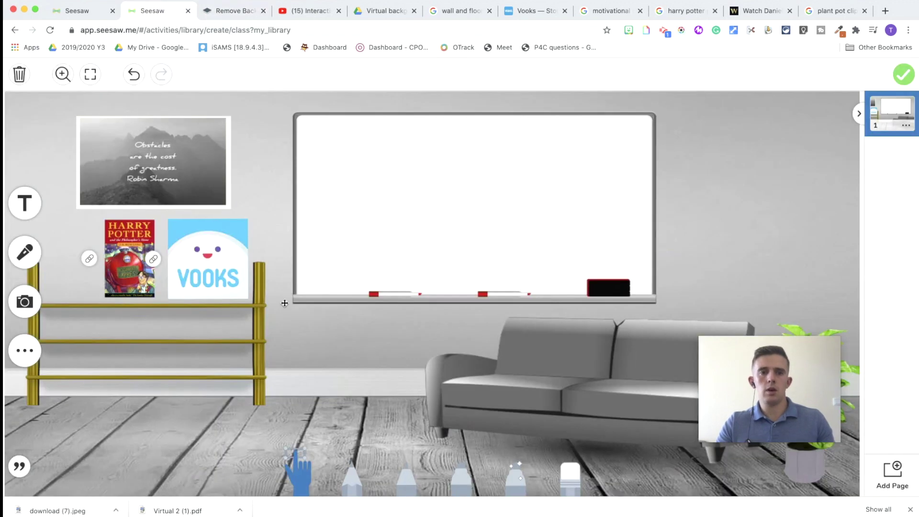
key("super+v")
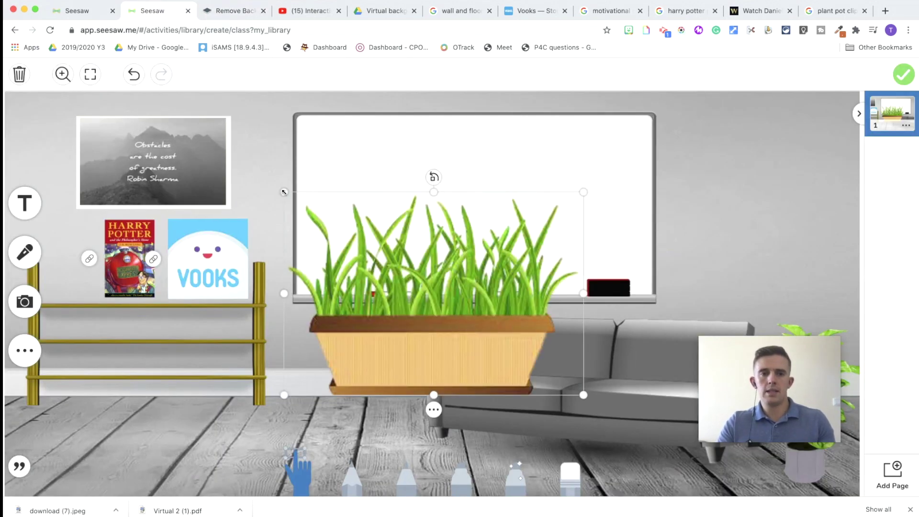
left_click_drag(283, 192, 459, 330)
left_click_drag(541, 375, 357, 390)
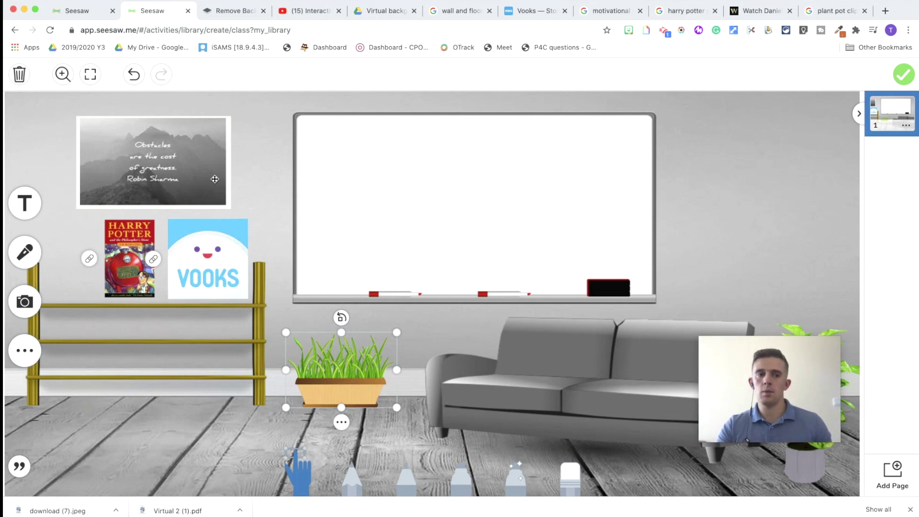
- Add a text box on the whiteboard with the sums 2 + 2= and 4+4=
mouse_move(98, 265)
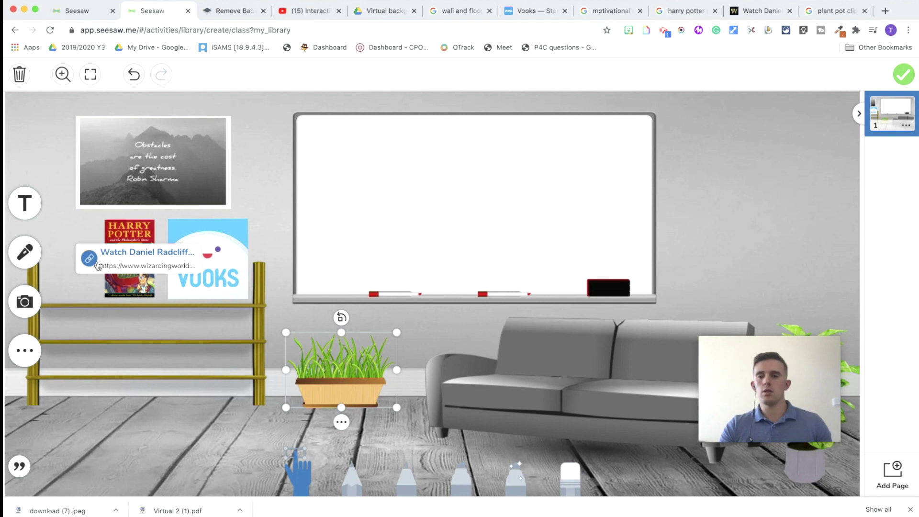
left_click(24, 203)
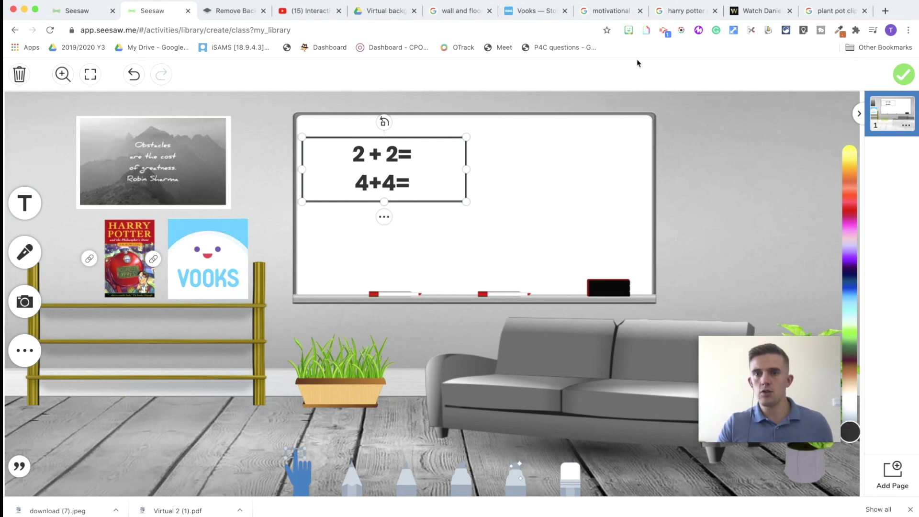
left_click(628, 31)
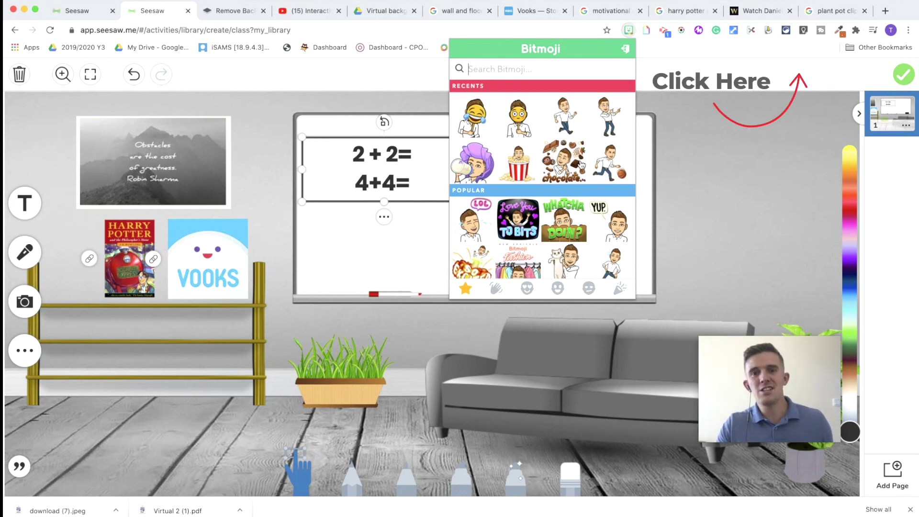
- Search the Bitmoji stickers for 'pose' and 'sitpose' and copy the pointing sticker
scroll(581, 165, "down", 3)
scroll(574, 167, "up", 3)
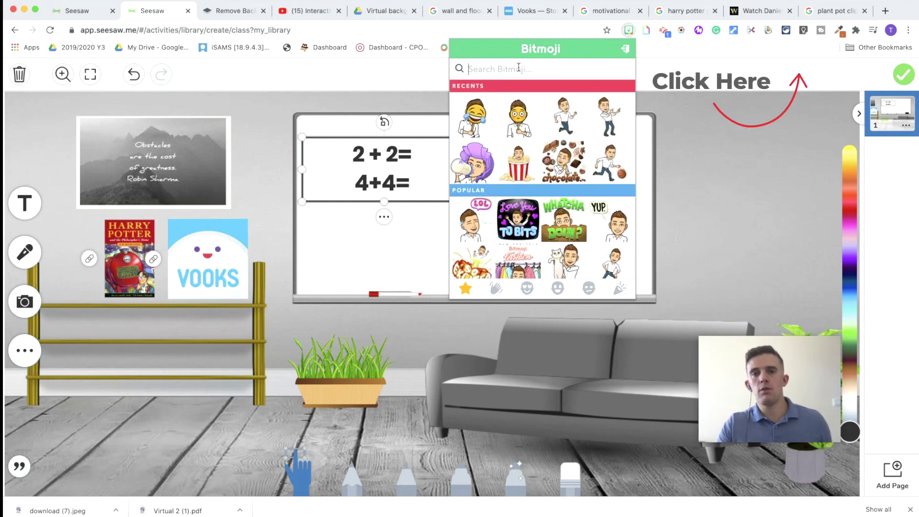
type("p")
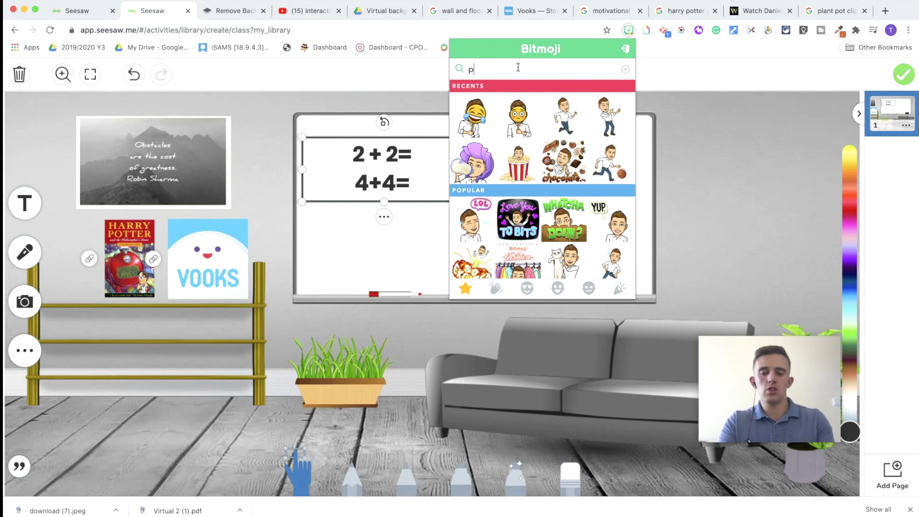
type("o")
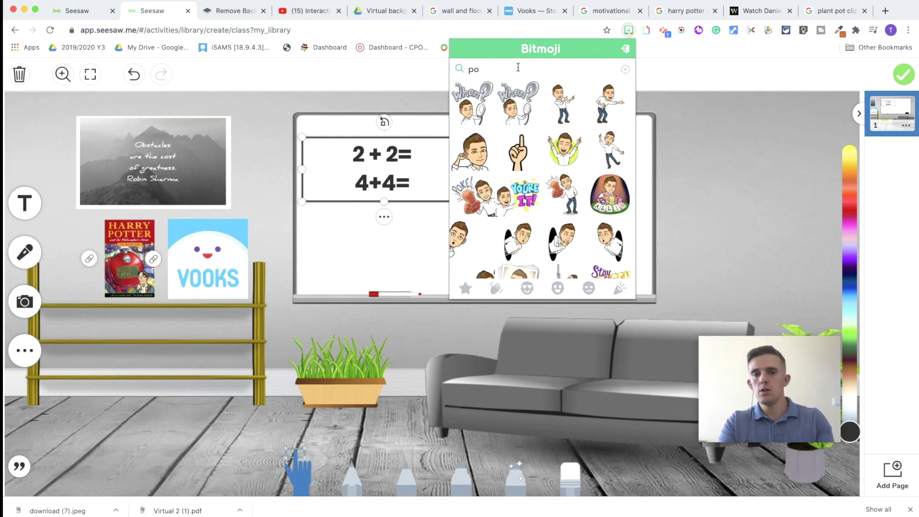
type("se")
double_click(476, 69)
type("si")
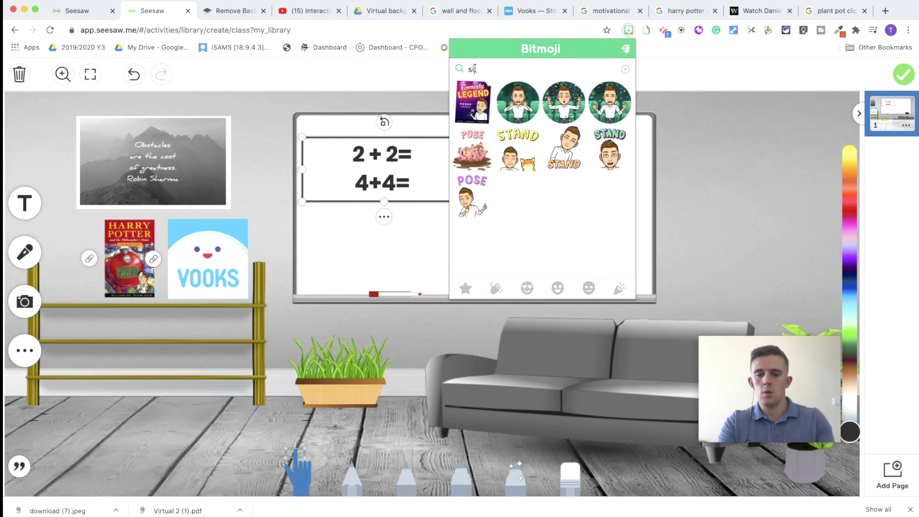
type("t")
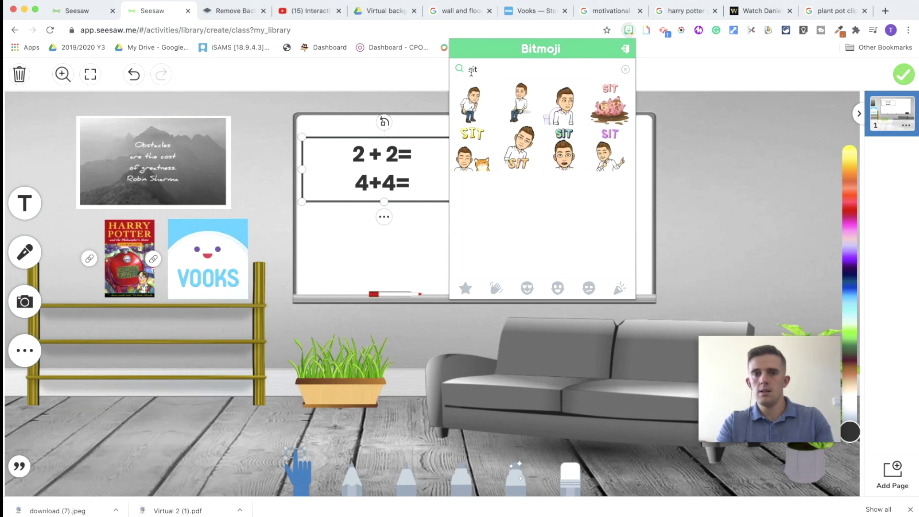
type("pose")
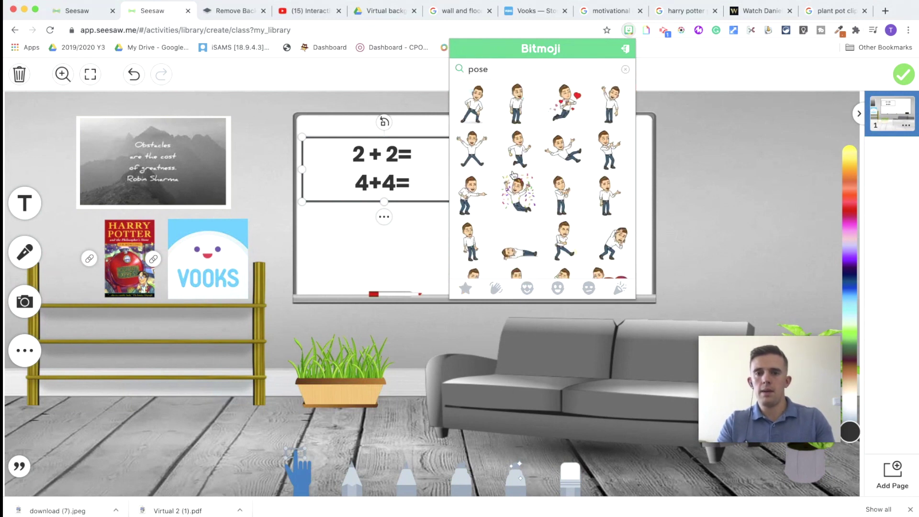
scroll(514, 175, "down", 1)
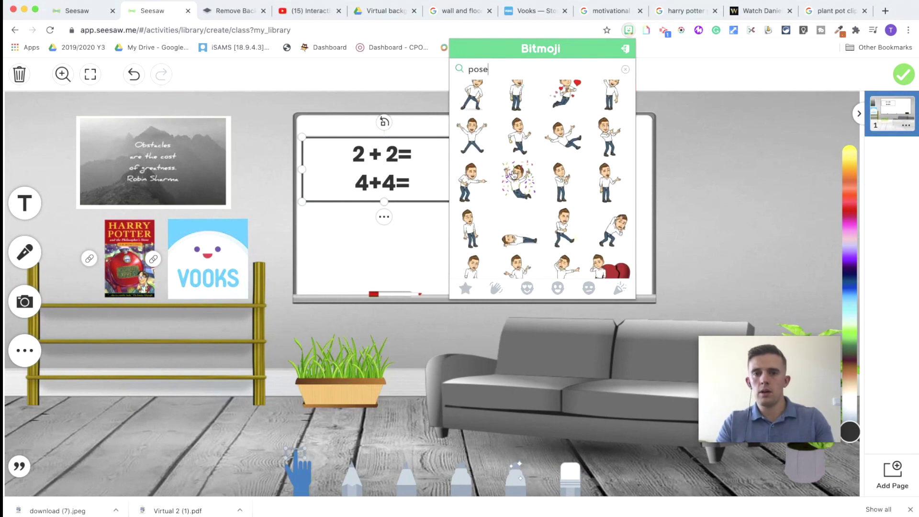
right_click(608, 136)
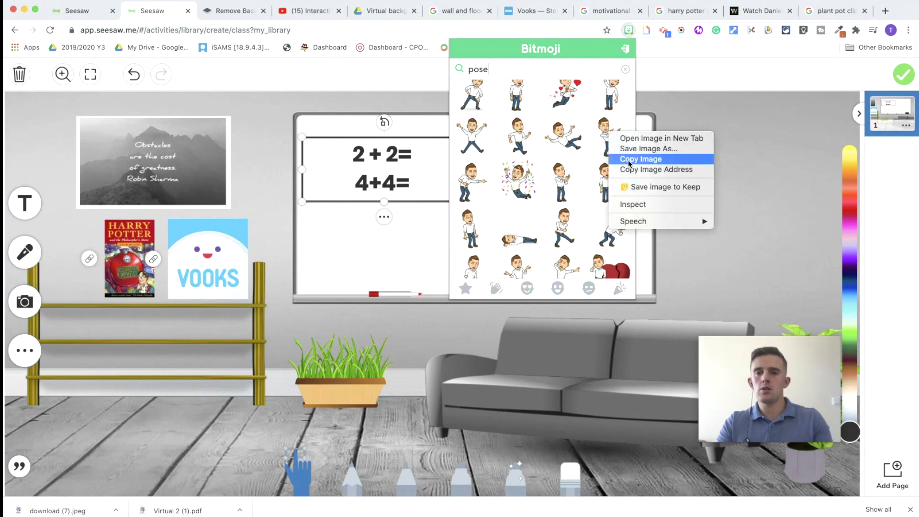
left_click(621, 159)
- Paste the pointing Bitmoji, enlarge it, and position it pointing at the sums
left_click(136, 400)
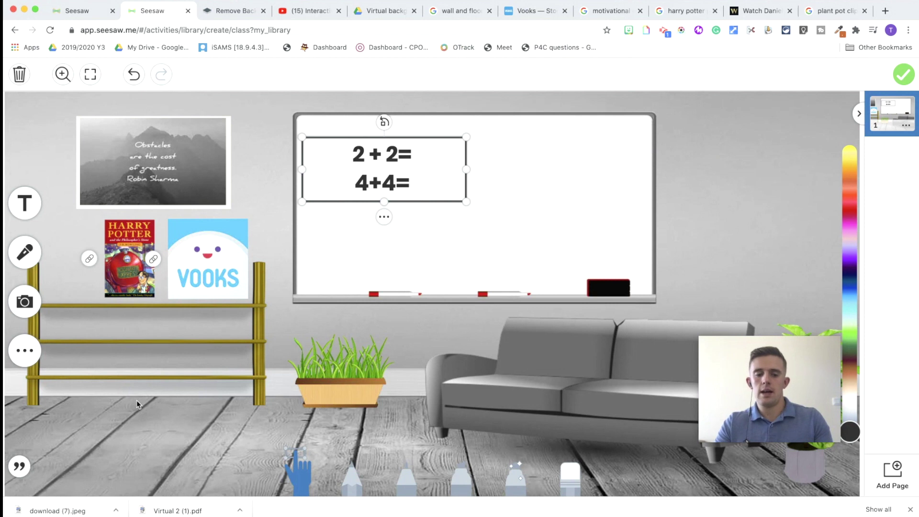
key("ctrl+v")
left_click_drag(335, 191, 259, 154)
left_click_drag(373, 261, 311, 326)
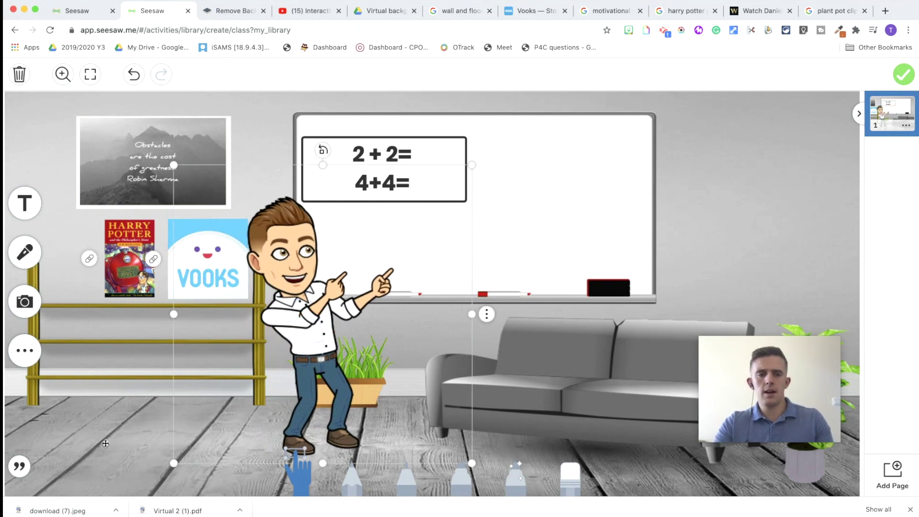
left_click(106, 444)
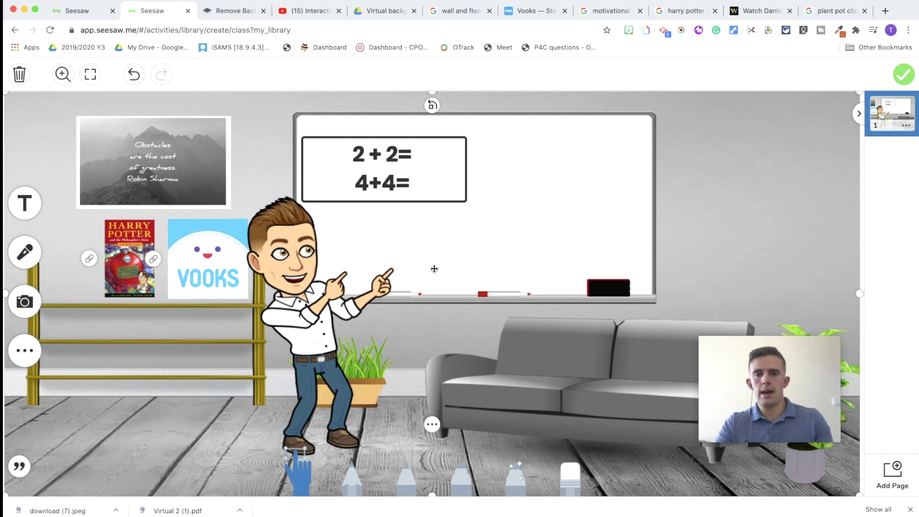
left_click(304, 311)
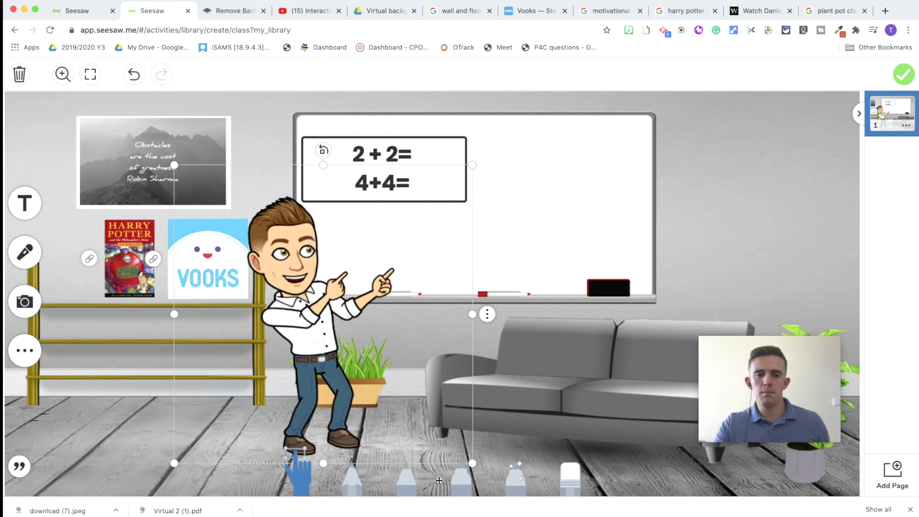
left_click(352, 476)
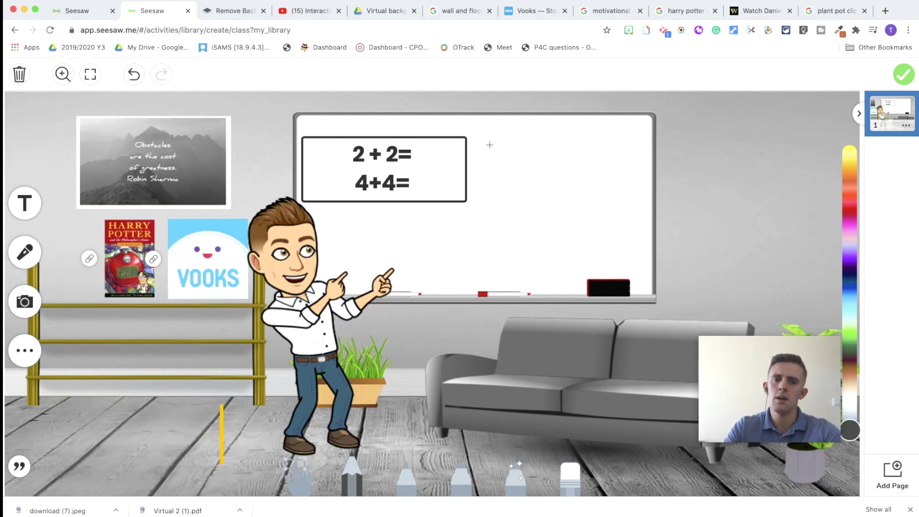
- Doodle a test smiley on the whiteboard with the dark pen and magenta highlighter
left_click(523, 152)
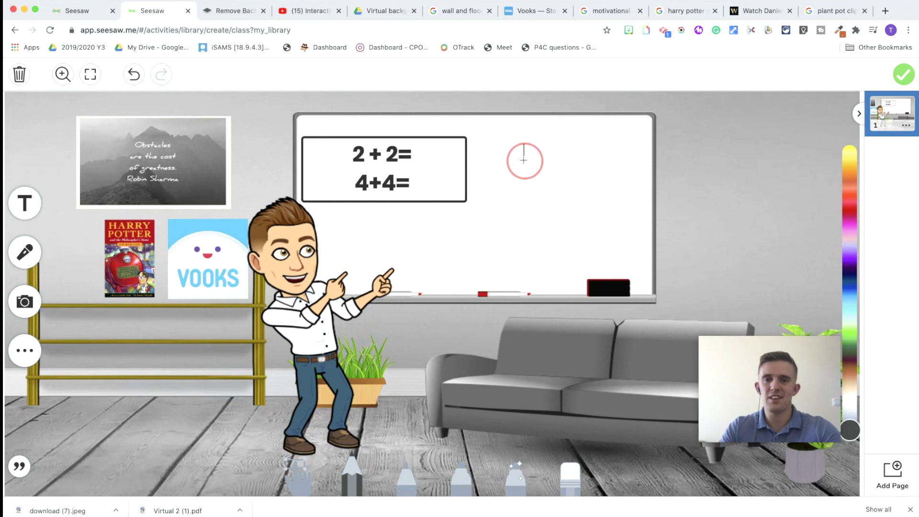
mouse_move(542, 156)
left_mouse_down()
mouse_move(538, 187)
mouse_move(554, 170)
left_mouse_up()
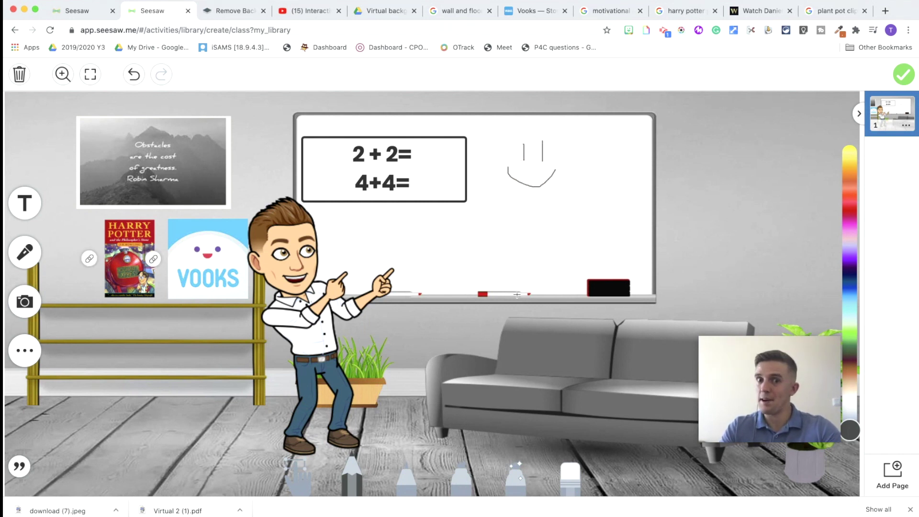
left_click(516, 473)
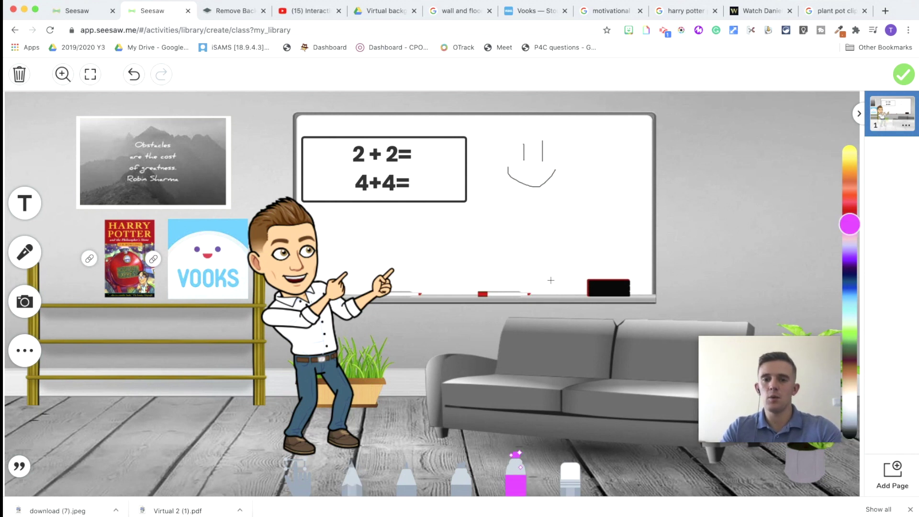
mouse_move(542, 209)
left_mouse_down()
mouse_move(542, 234)
mouse_move(569, 210)
mouse_move(569, 233)
mouse_move(537, 267)
mouse_move(570, 266)
mouse_move(585, 246)
left_mouse_up()
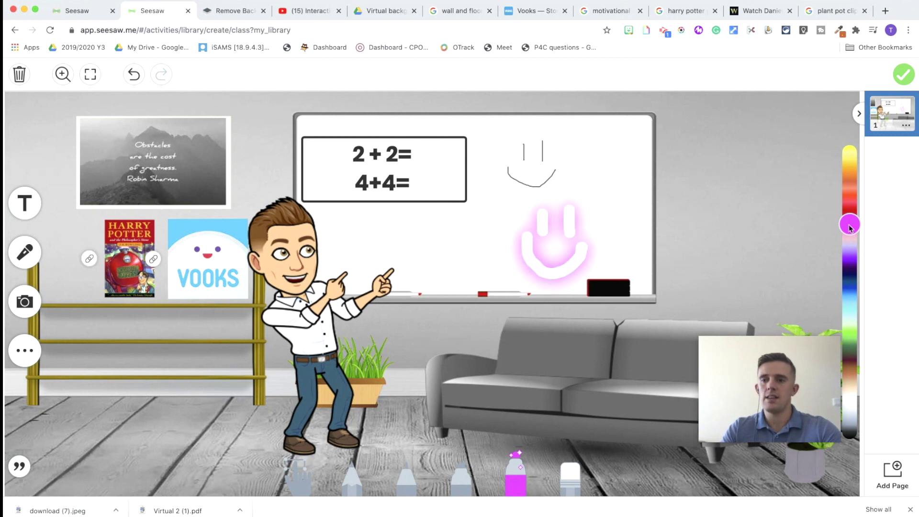
left_click_drag(849, 225, 850, 301)
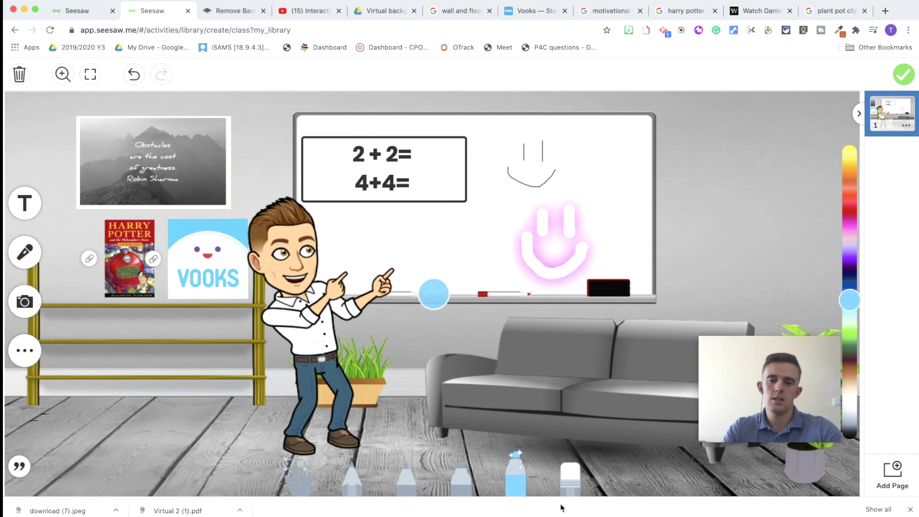
- Erase the smiley doodles and save the drawing as the activity example
left_click(572, 480)
mouse_move(510, 163)
left_mouse_down()
mouse_move(502, 199)
mouse_move(554, 230)
mouse_move(569, 268)
mouse_move(534, 258)
left_mouse_up()
left_click(669, 216)
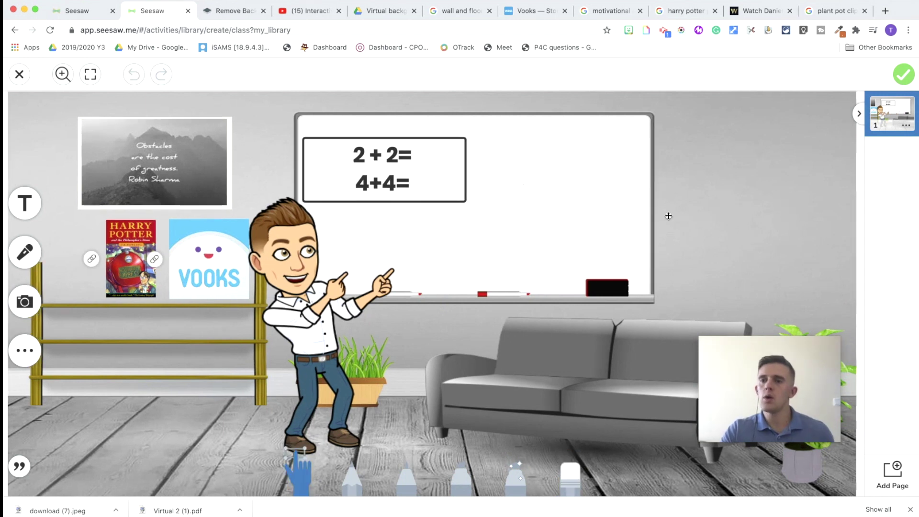
left_click(914, 74)
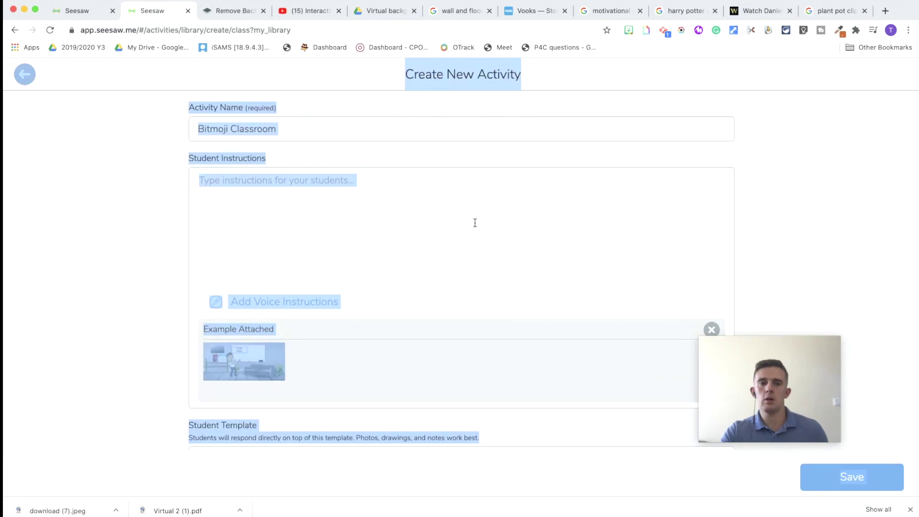
- Add a Drawing template for student responses below the Student Instructions
left_click(475, 222)
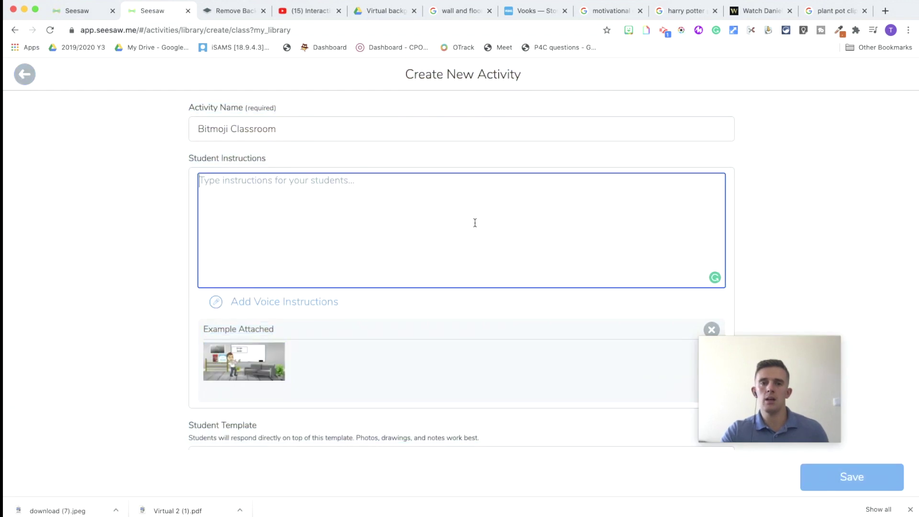
scroll(342, 265, "down", 2)
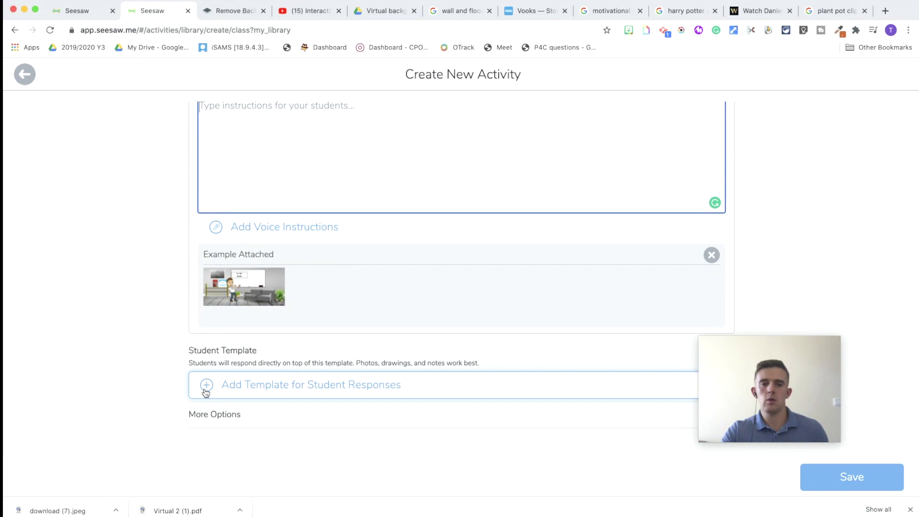
left_click(205, 391)
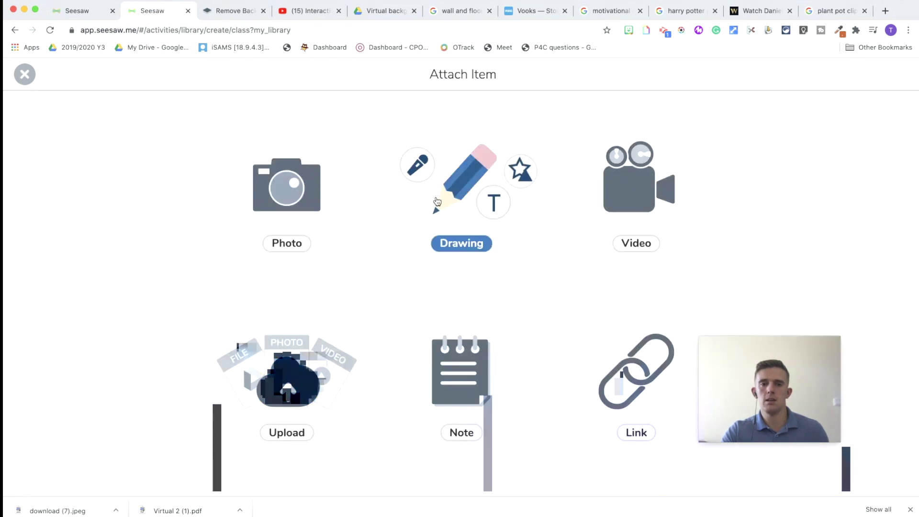
left_click(465, 178)
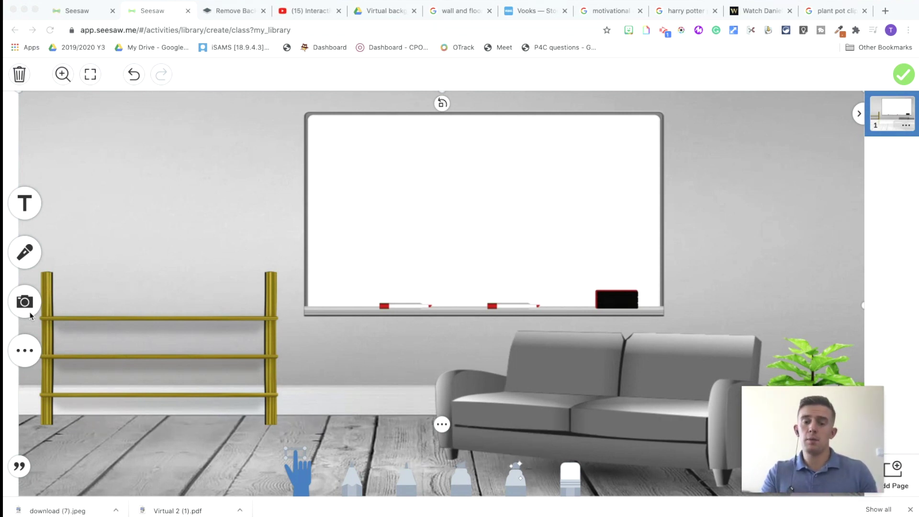
- Browse the canvas tools and extra options, then attach the plain classroom canvas as the template
left_click(73, 299)
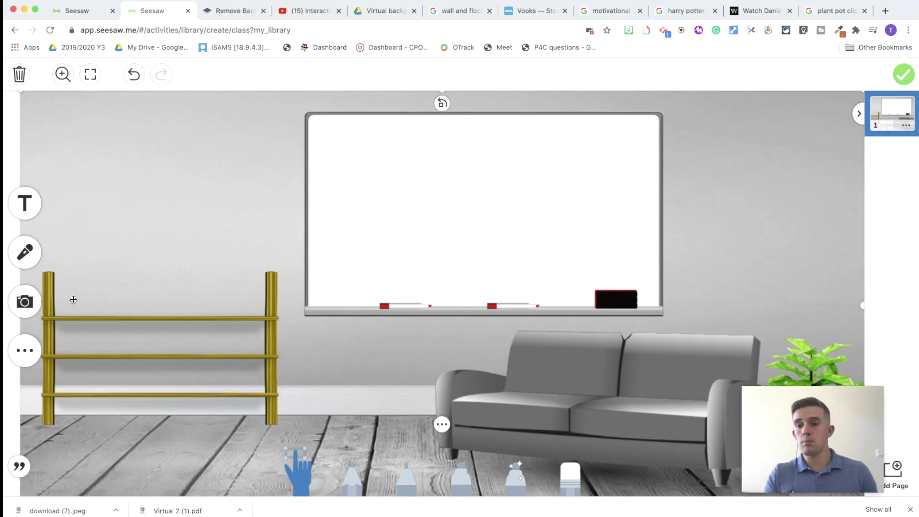
left_click(31, 205)
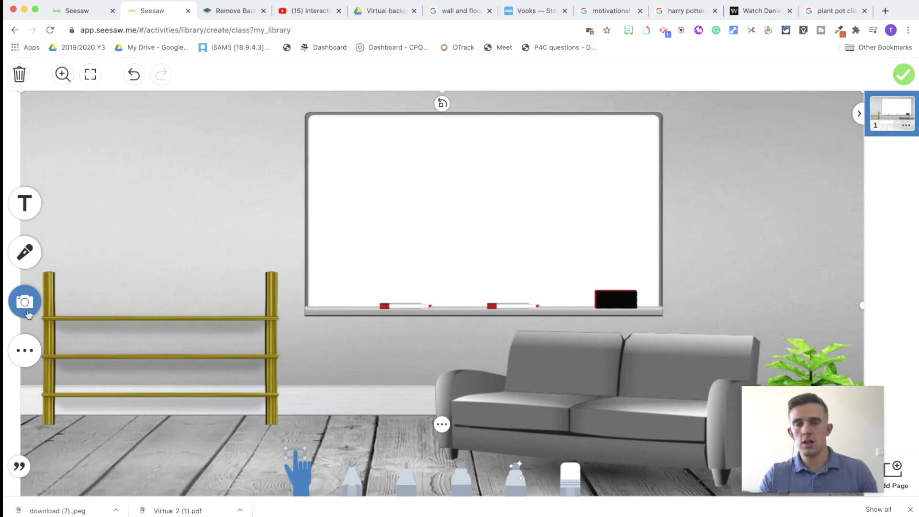
left_click(20, 352)
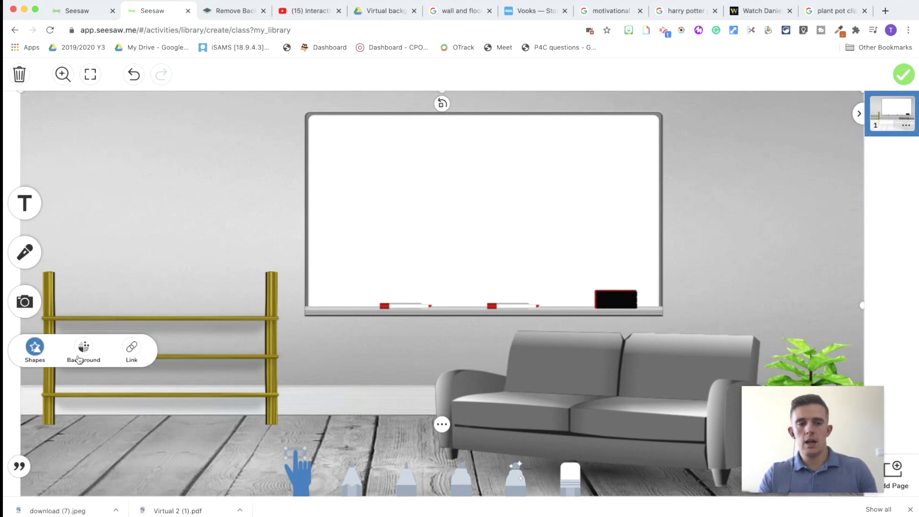
left_click(86, 244)
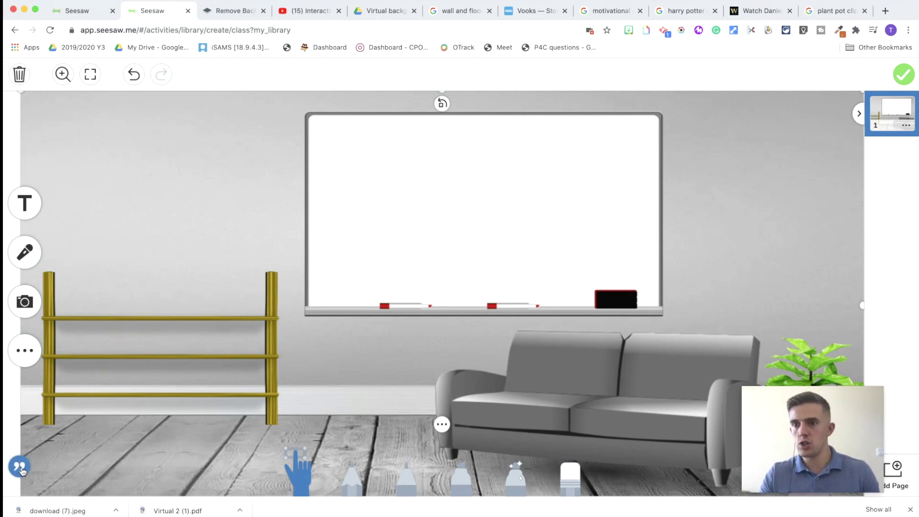
left_click(901, 76)
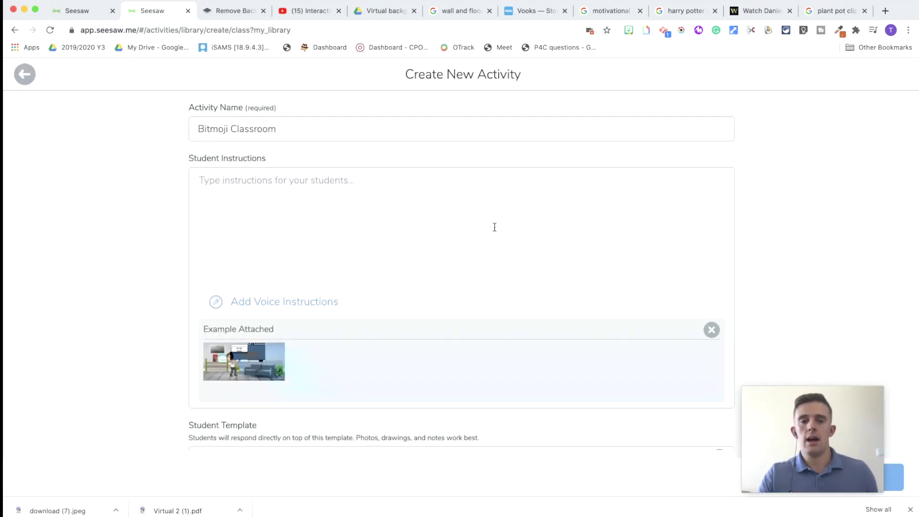
- Enter 'Complete this' as the student instructions and save the Bitmoji Classroom activity
scroll(383, 391, "down", 3)
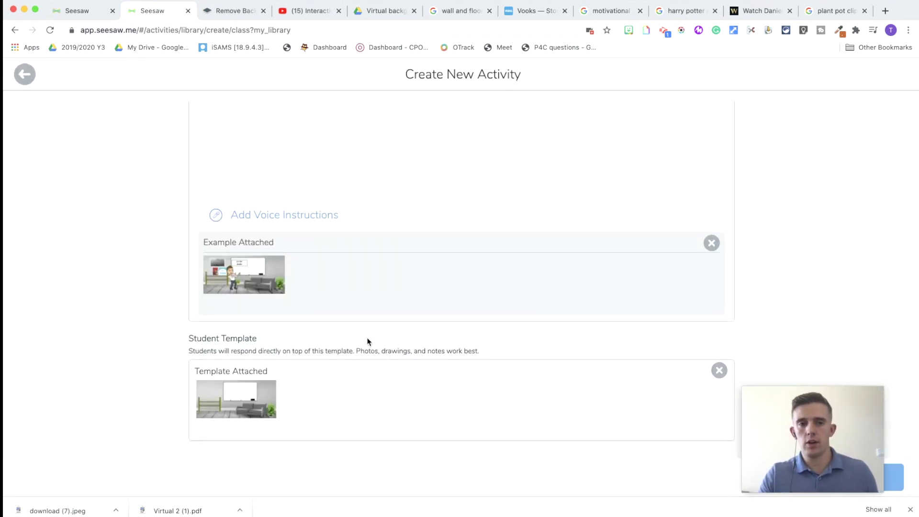
scroll(367, 343, "up", 3)
left_click(302, 203)
type("Comp")
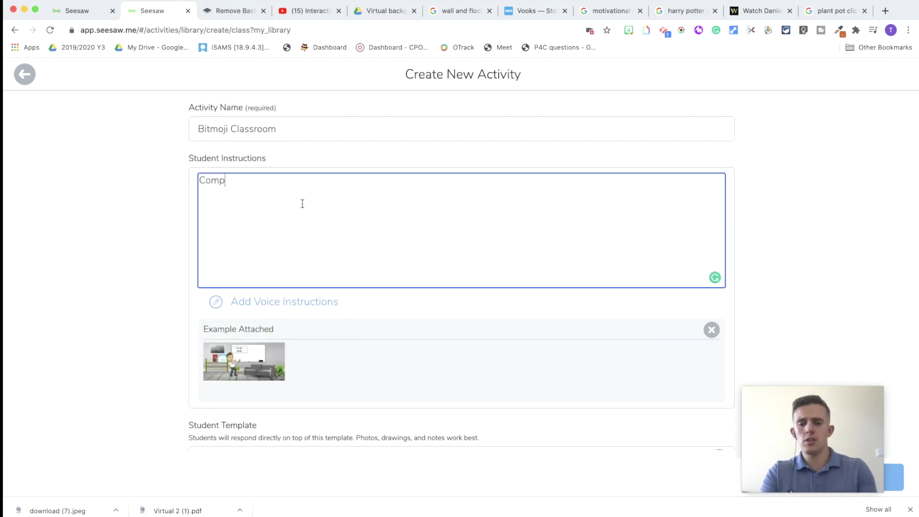
type("lete this")
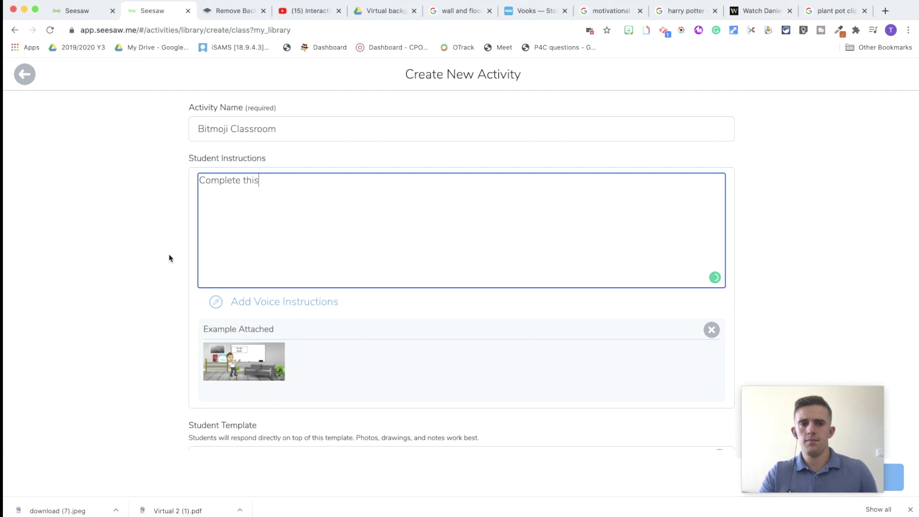
scroll(128, 248, "down", 3)
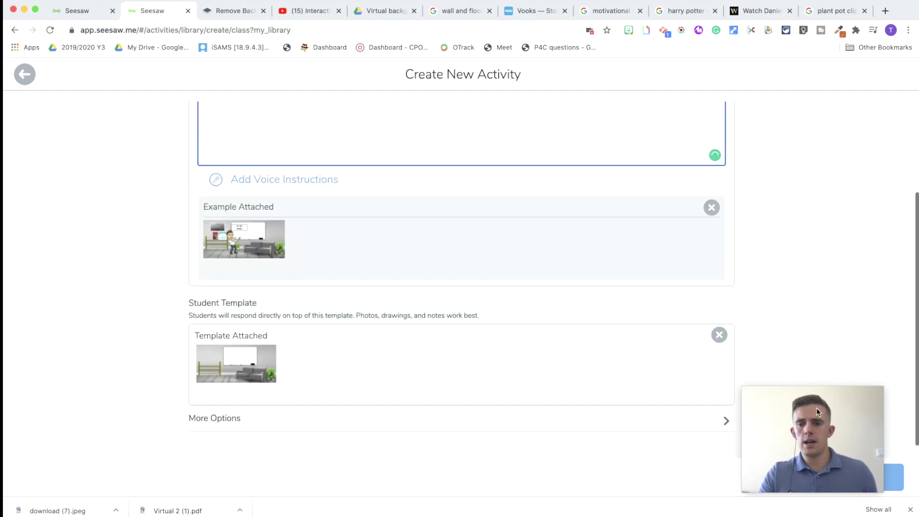
left_click_drag(837, 412, 854, 339)
left_click(850, 476)
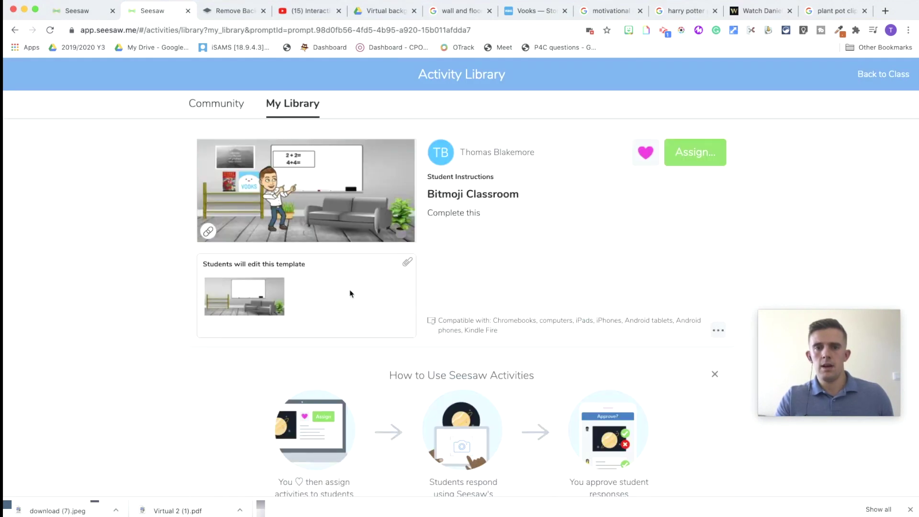
- File Bitmoji Classroom in the Maths folder only for Example YouTube Class, leaving English unticked
left_click(694, 154)
left_click(558, 179)
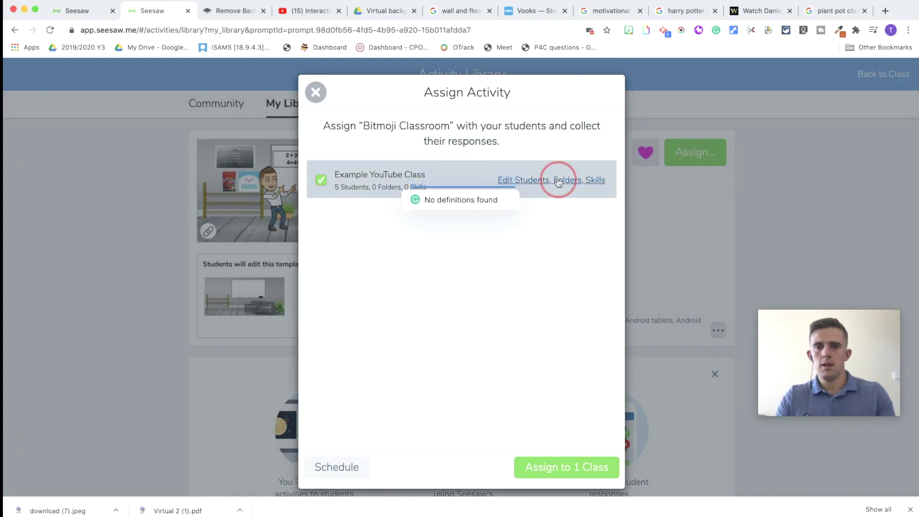
left_click(451, 132)
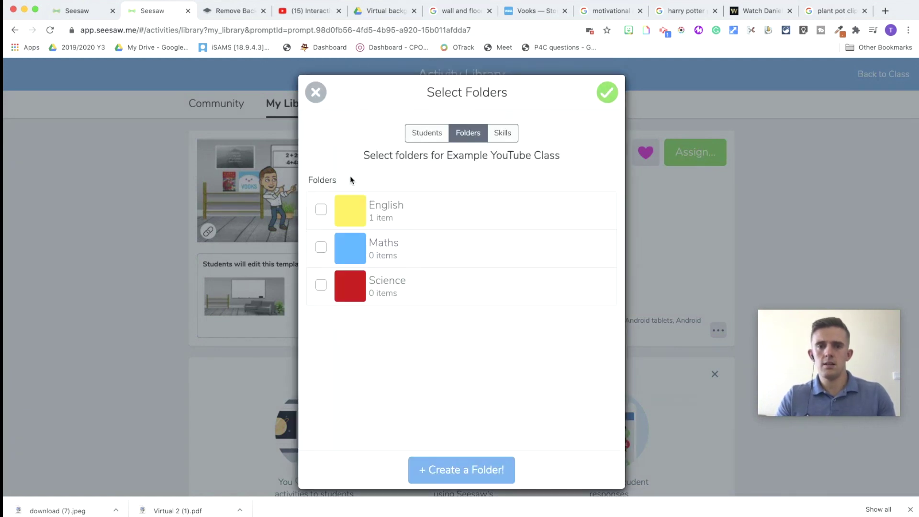
left_click(321, 209)
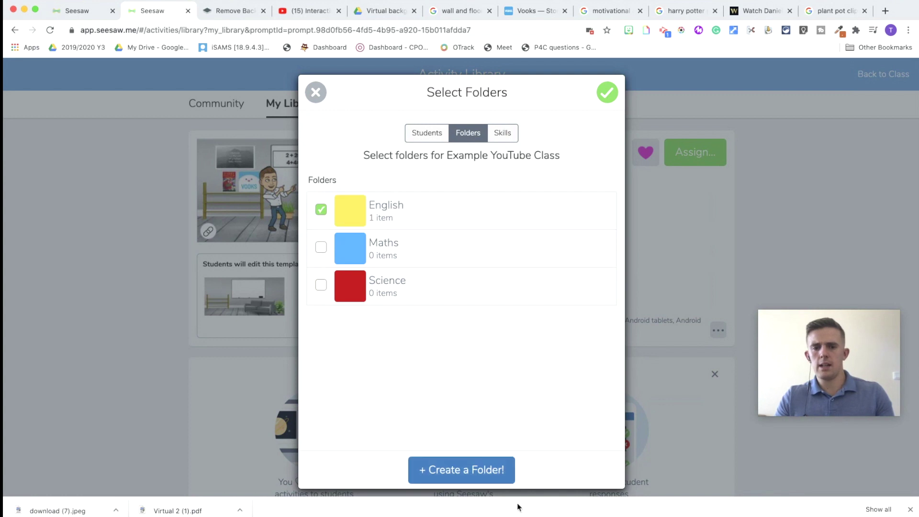
left_click(327, 251)
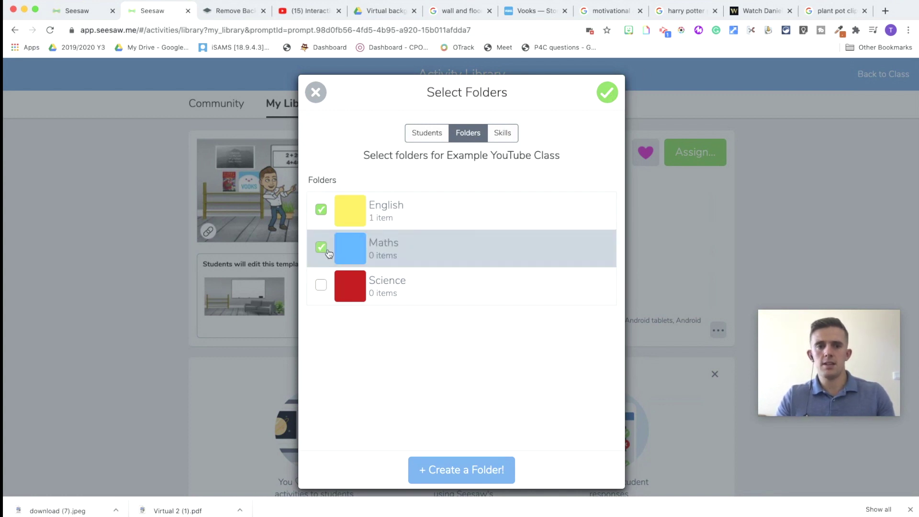
left_click(321, 209)
- Confirm the Maths folder and assign the activity to all students in Example YouTube Class
left_click(607, 95)
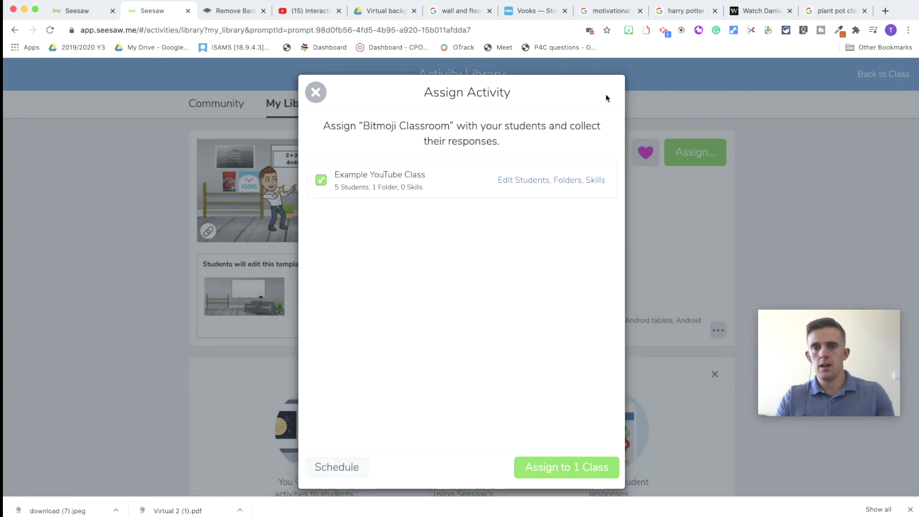
left_click(570, 469)
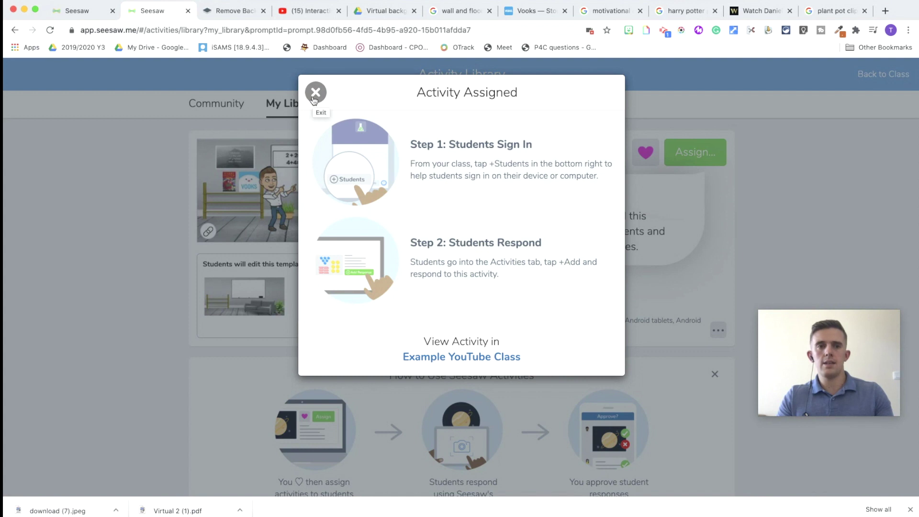
left_click(315, 93)
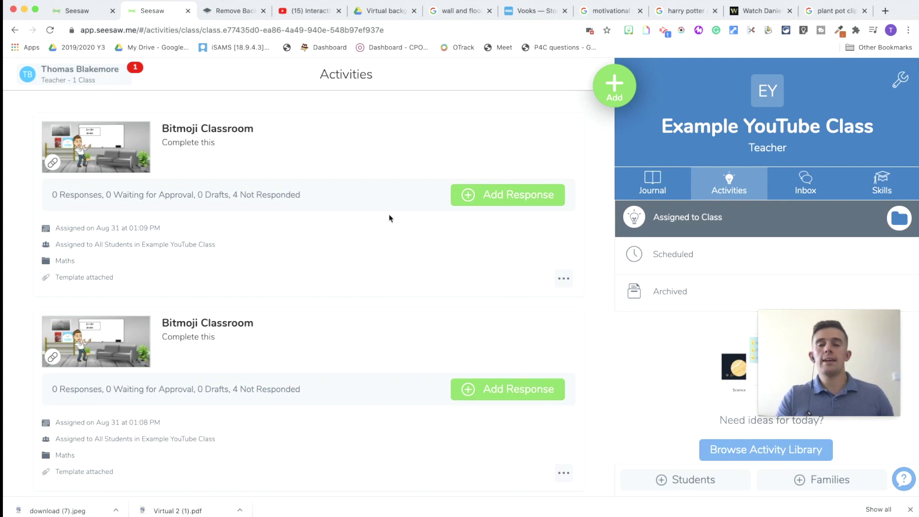
left_click(627, 86)
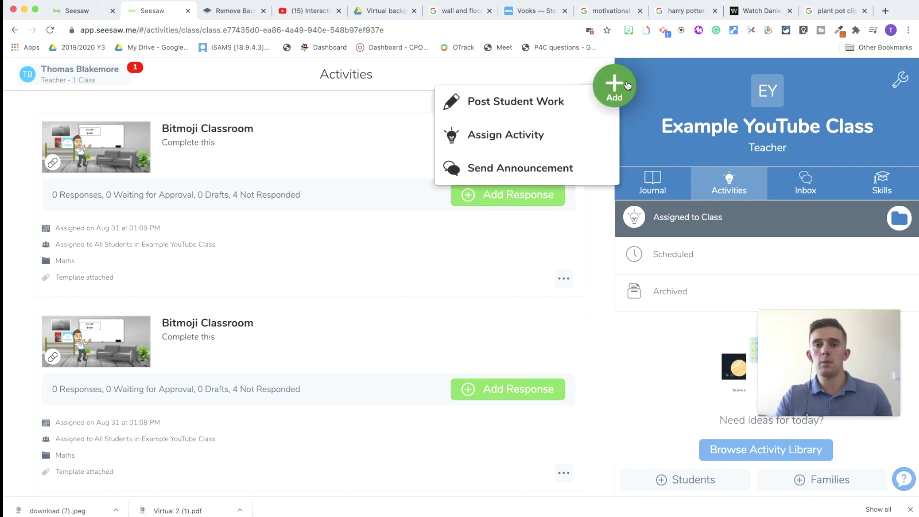
left_click(392, 107)
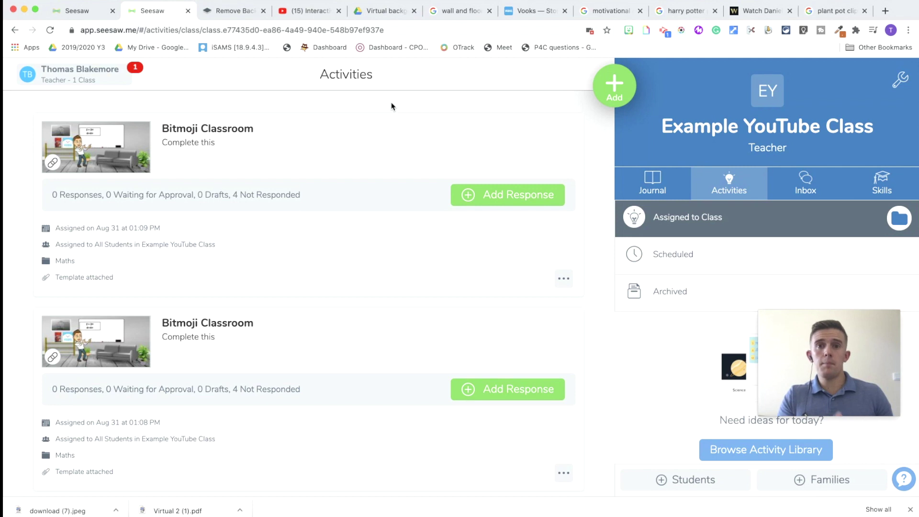